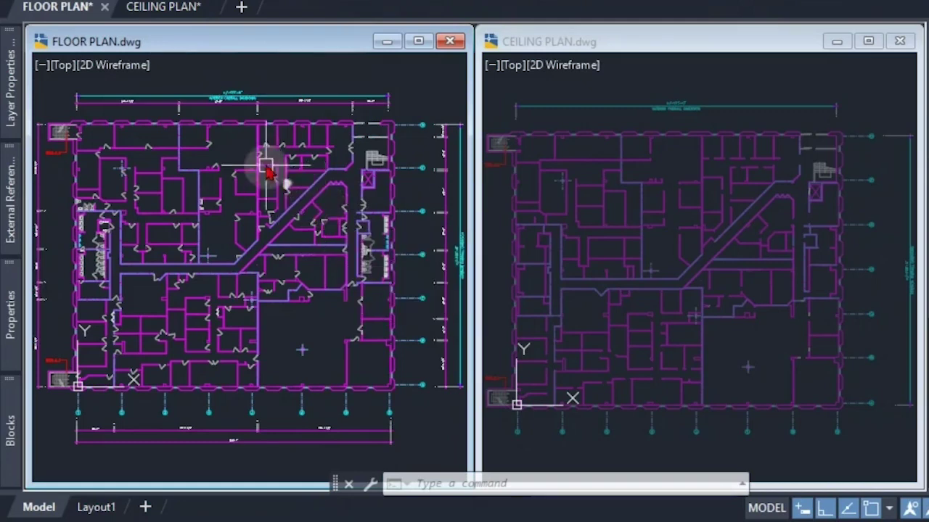
# Step: Redefine DOOR_DYN in FLOOR PLAN from the Blocks palette, updating every existing door instance
pyautogui.scroll(6, 290, 159)
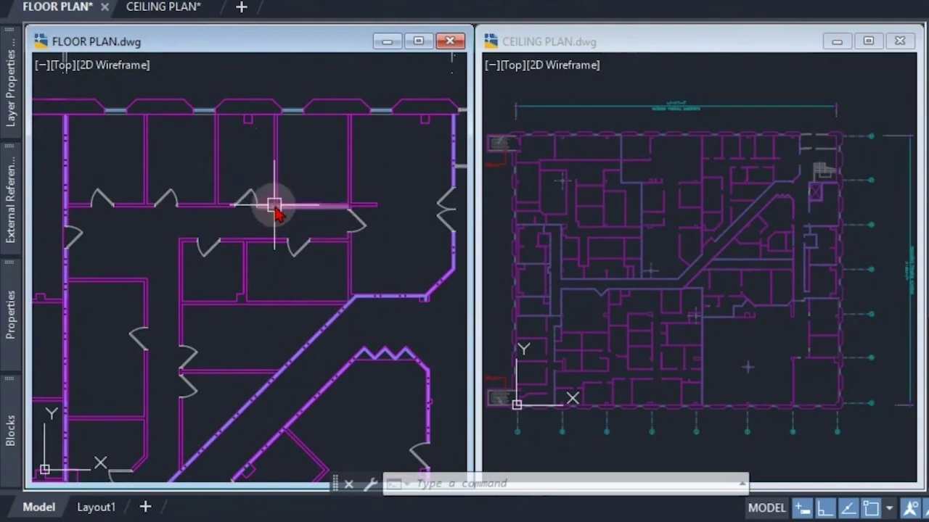
pyautogui.middleClick(653, 187)
pyautogui.middleClick(653, 187)
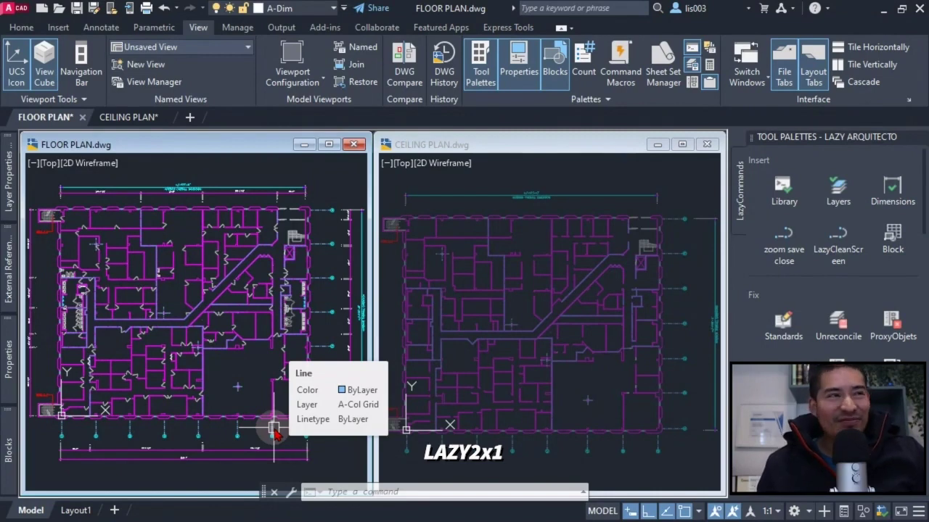
pyautogui.scroll(5, 83, 384)
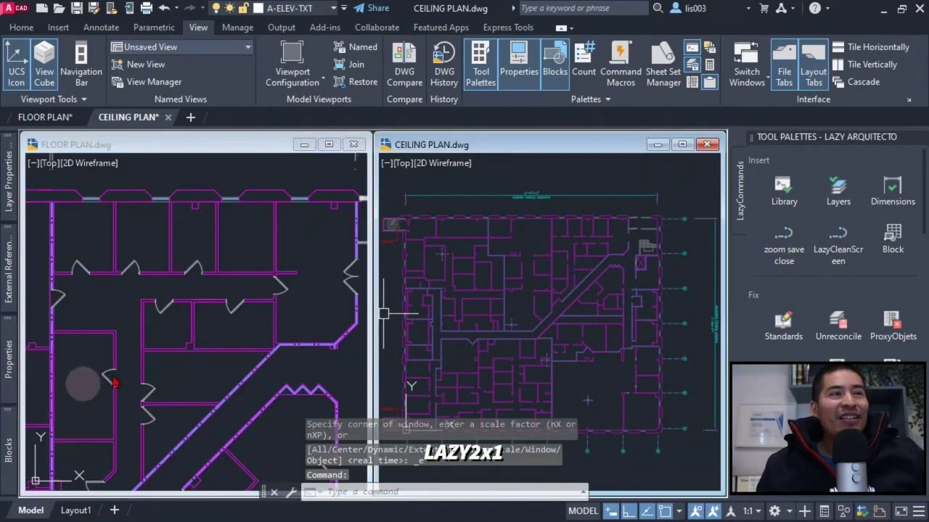
pyautogui.click(181, 334)
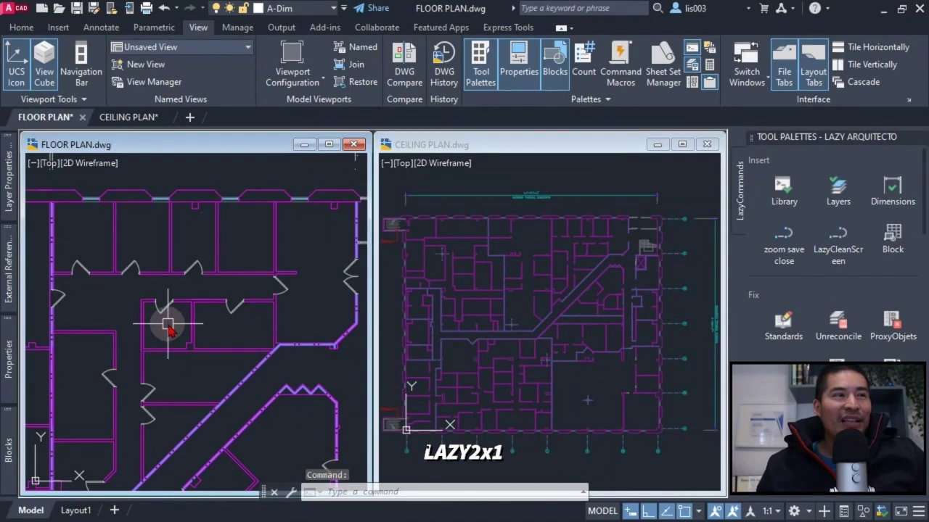
pyautogui.click(13, 442)
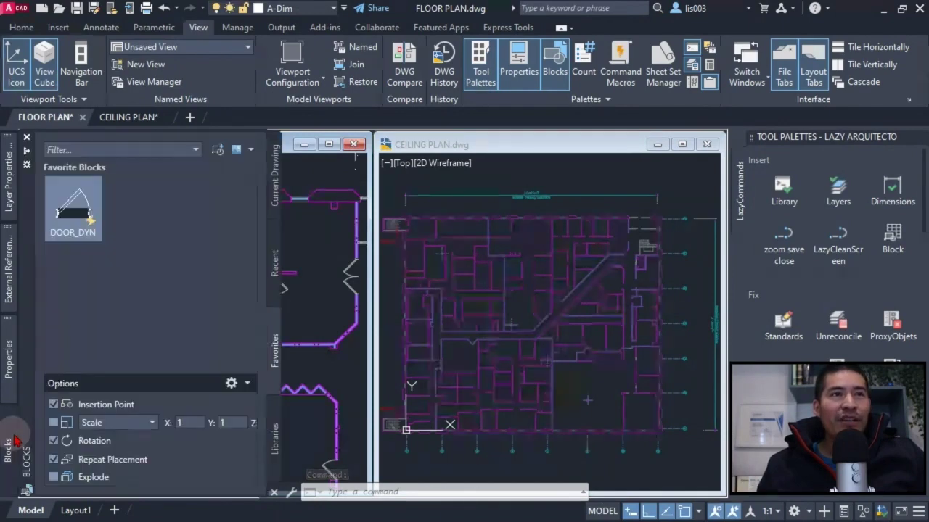
pyautogui.click(78, 211)
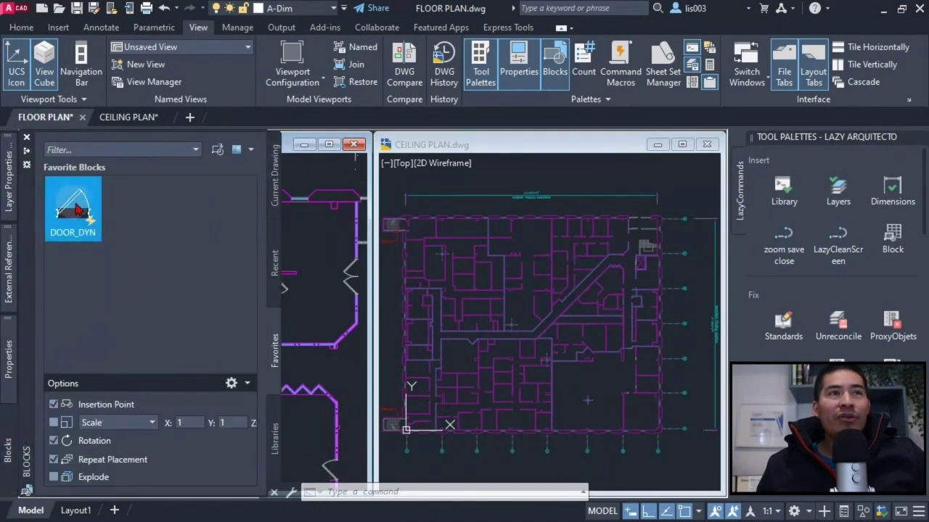
pyautogui.moveTo(79, 210); pyautogui.dragTo(283, 251)
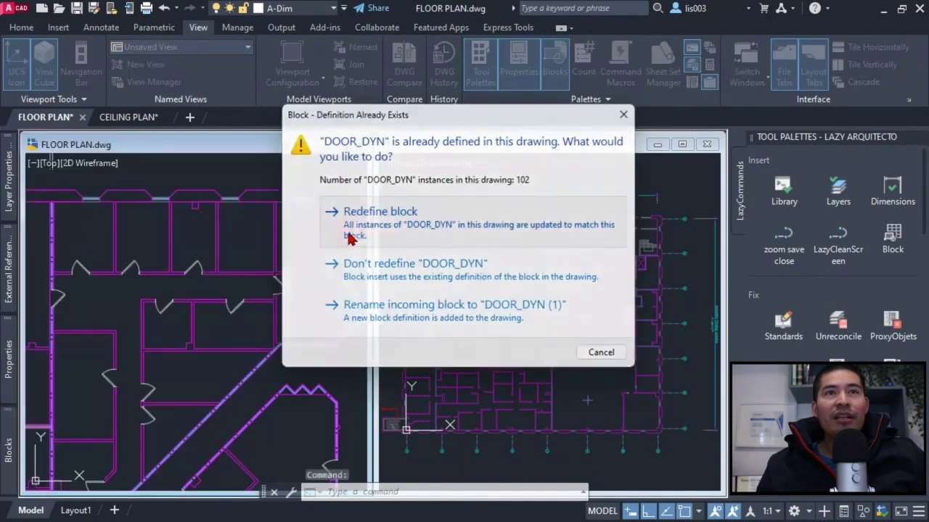
pyautogui.click(349, 234)
pyautogui.scroll(5, 240, 269)
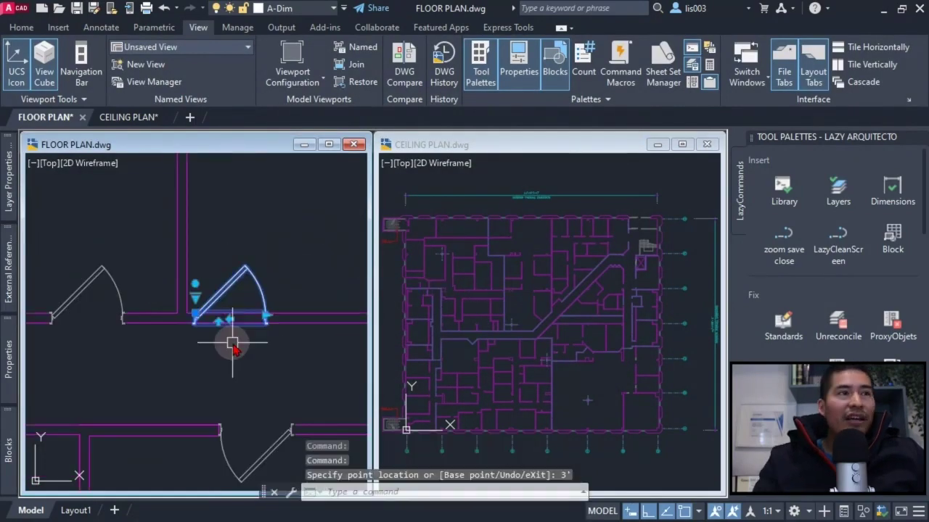
pyautogui.press('Escape')
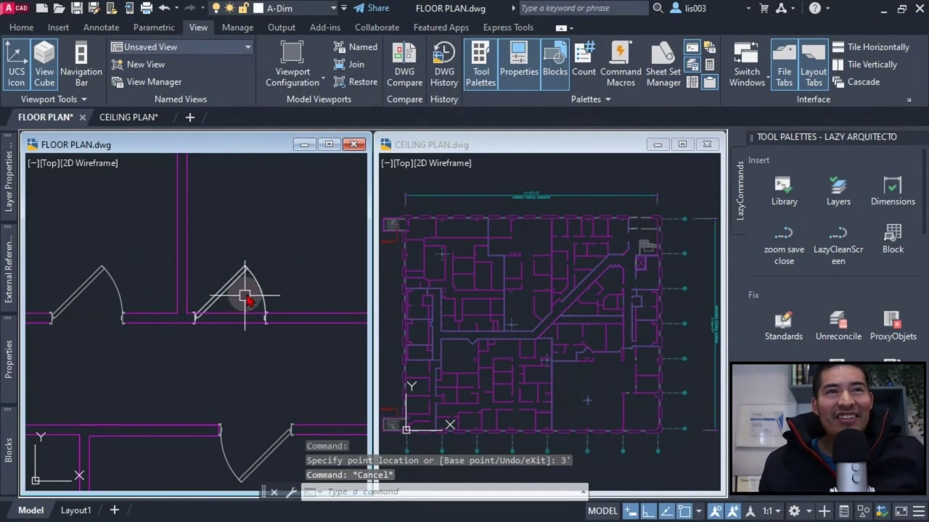
# Step: Bring a selected door to the front with DRAWORDER and zoom out to the whole floor plan
pyautogui.click(240, 283)
pyautogui.write('DR')
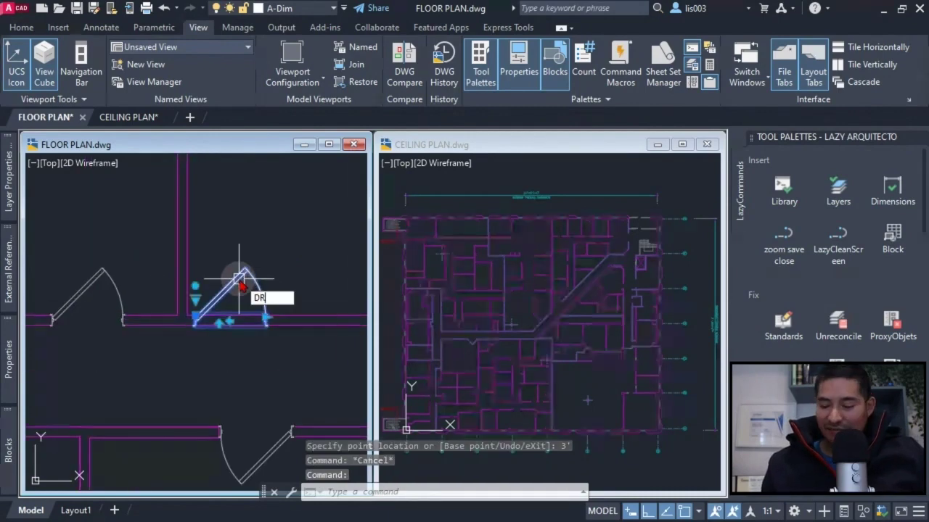
pyautogui.press('Return')
pyautogui.write('F')
pyautogui.press('Return')
pyautogui.scroll(-5, 277, 282)
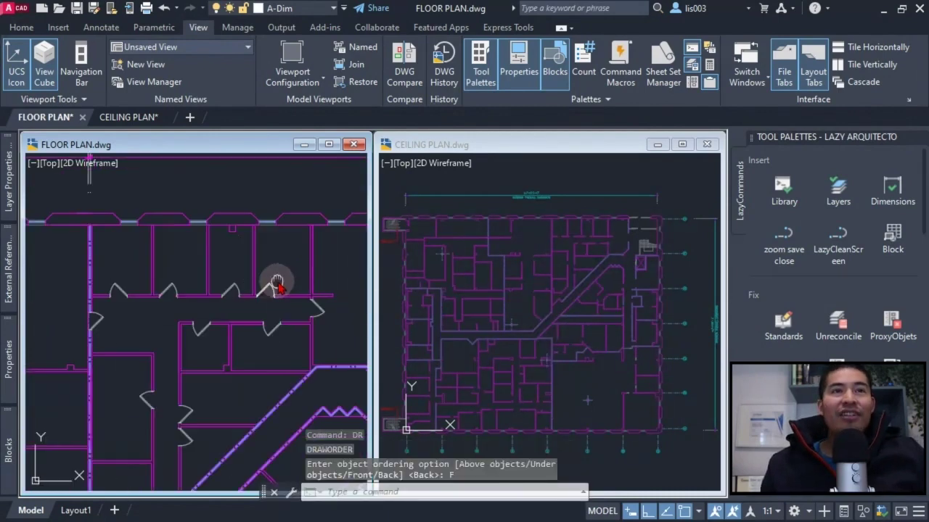
pyautogui.middleClick(276, 283)
pyautogui.middleClick(277, 283)
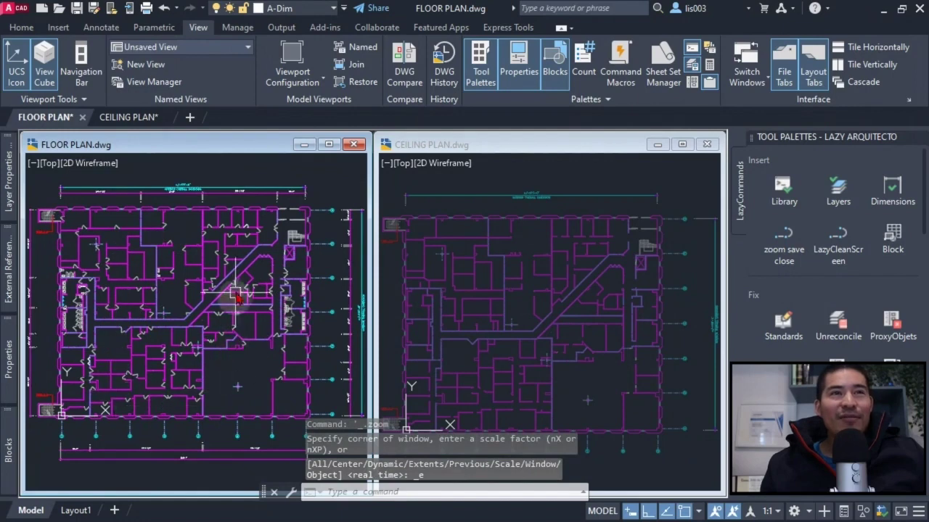
pyautogui.click(445, 227)
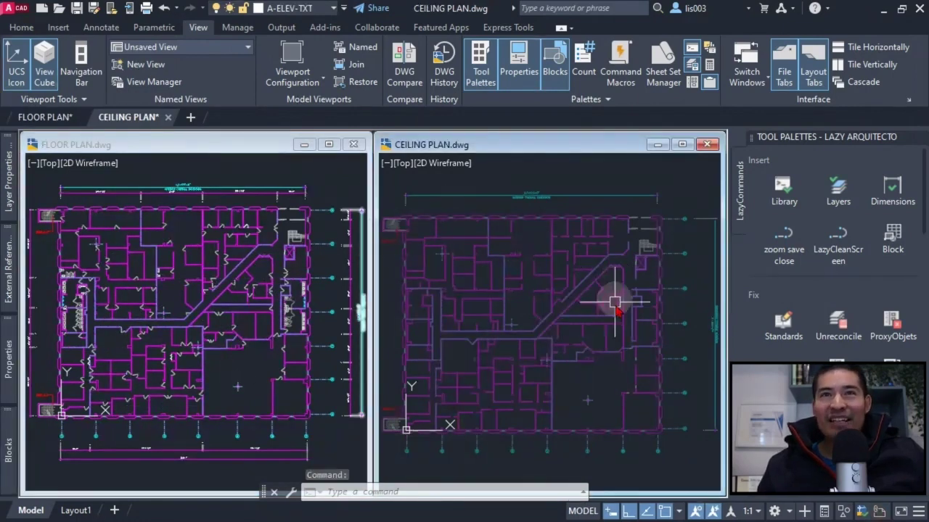
pyautogui.click(494, 305)
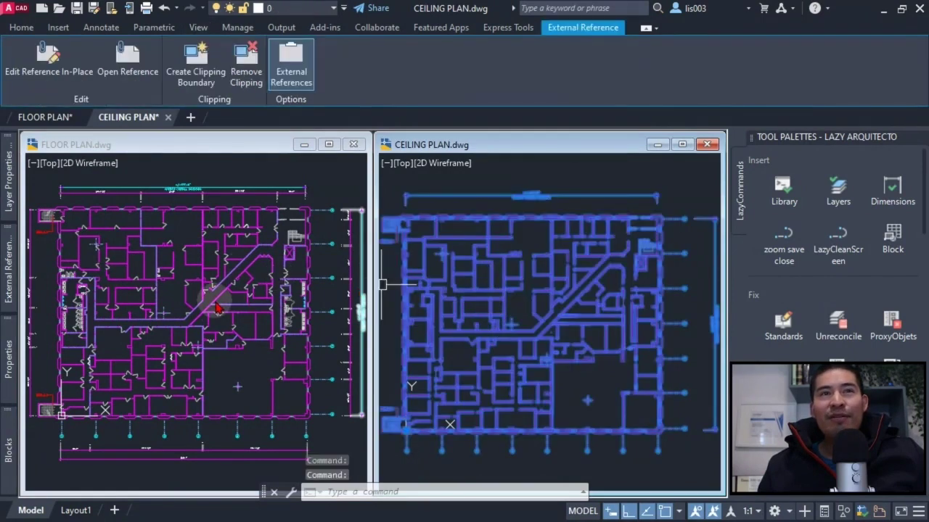
pyautogui.press('Escape')
pyautogui.scroll(5, 608, 282)
pyautogui.write('REC')
pyautogui.press('Return')
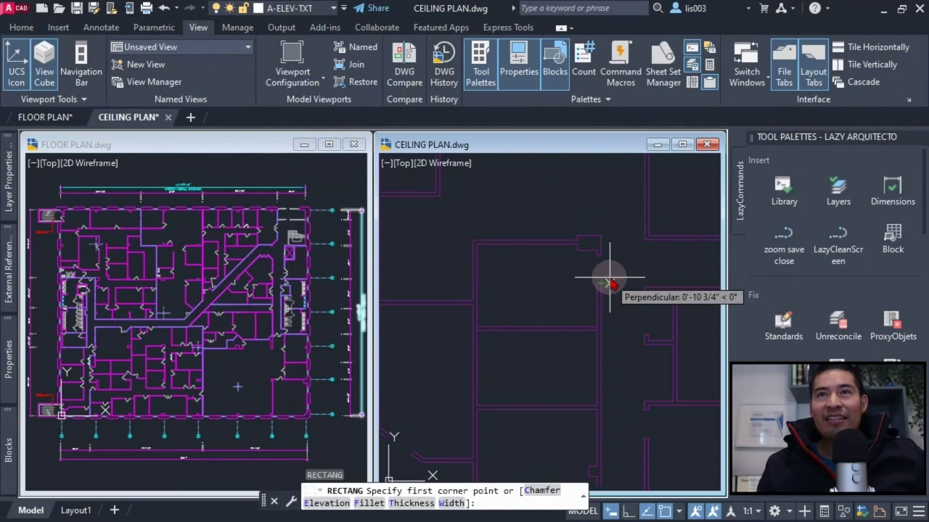
pyautogui.scroll(2, 607, 282)
pyautogui.click(592, 242)
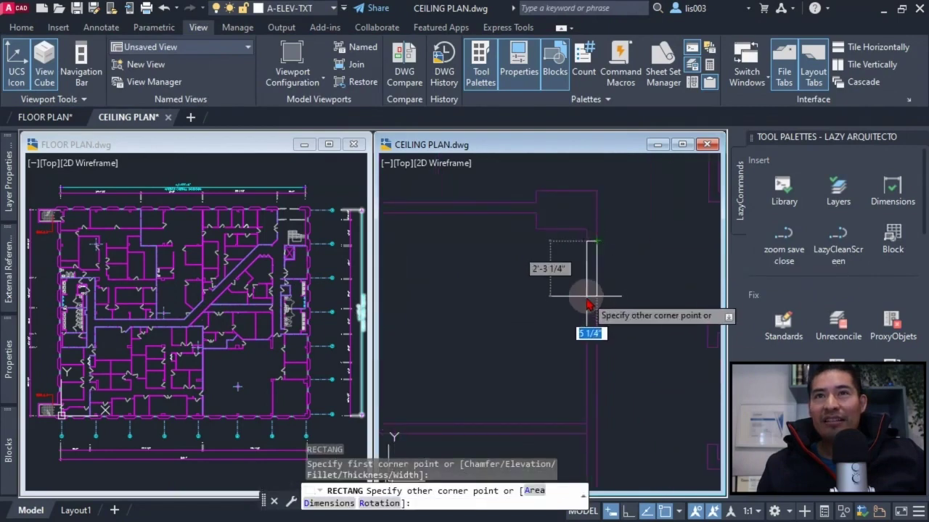
pyautogui.click(586, 309)
pyautogui.scroll(-3, 558, 319)
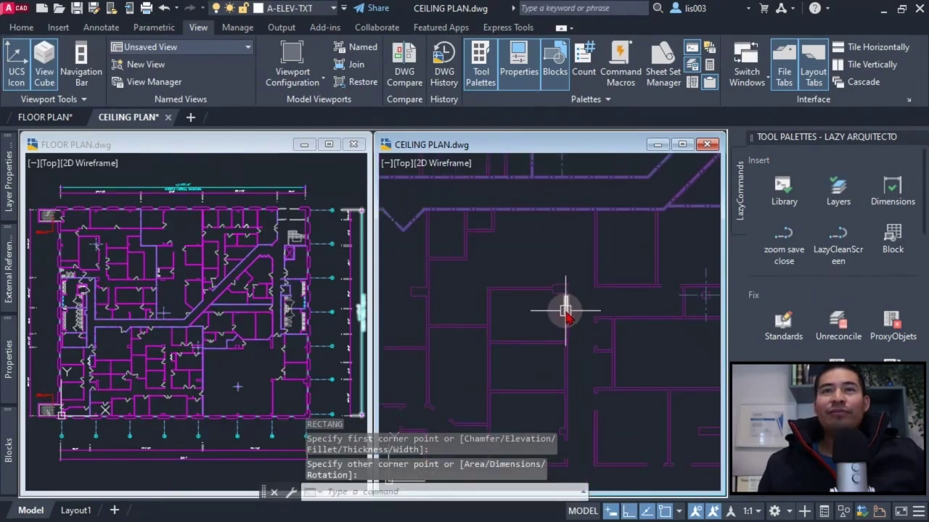
pyautogui.click(613, 307)
pyautogui.press('Delete')
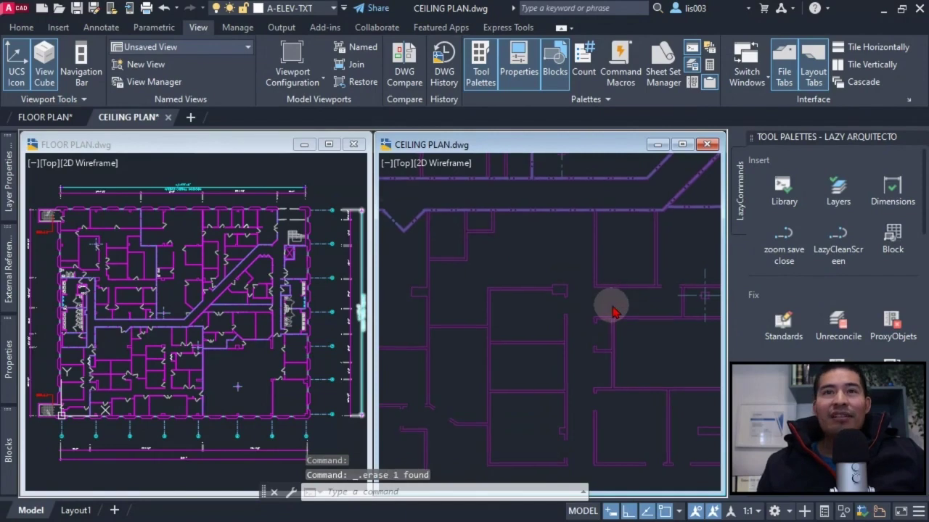
pyautogui.middleClick(613, 312)
# Step: Open a floor-plan door block in the Block Editor from its right-click menu
pyautogui.click(261, 355)
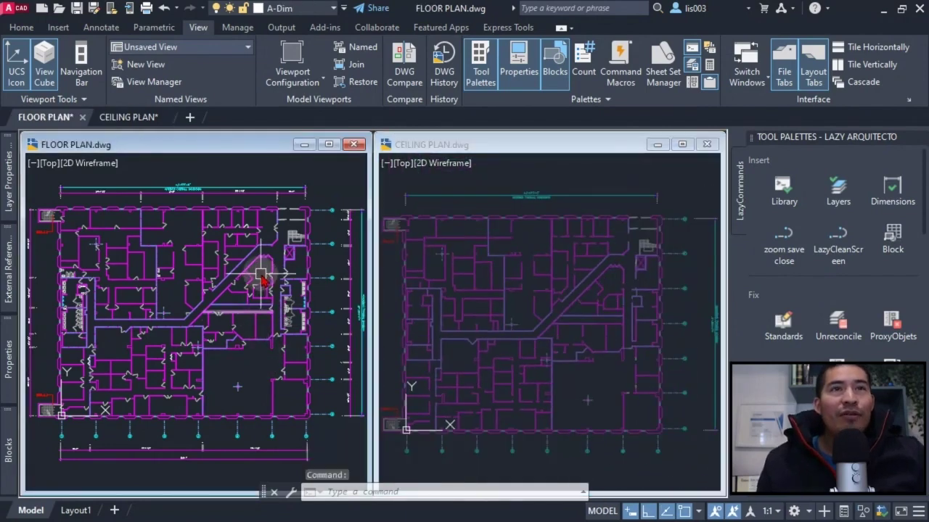
pyautogui.scroll(3, 254, 218)
pyautogui.scroll(3, 240, 236)
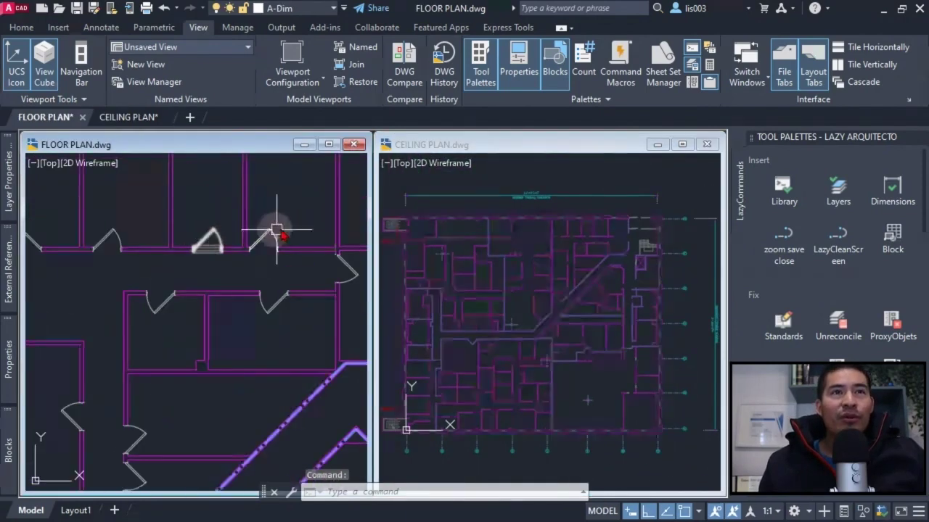
pyautogui.scroll(2, 279, 233)
pyautogui.click(243, 245)
pyautogui.rightClick(234, 249)
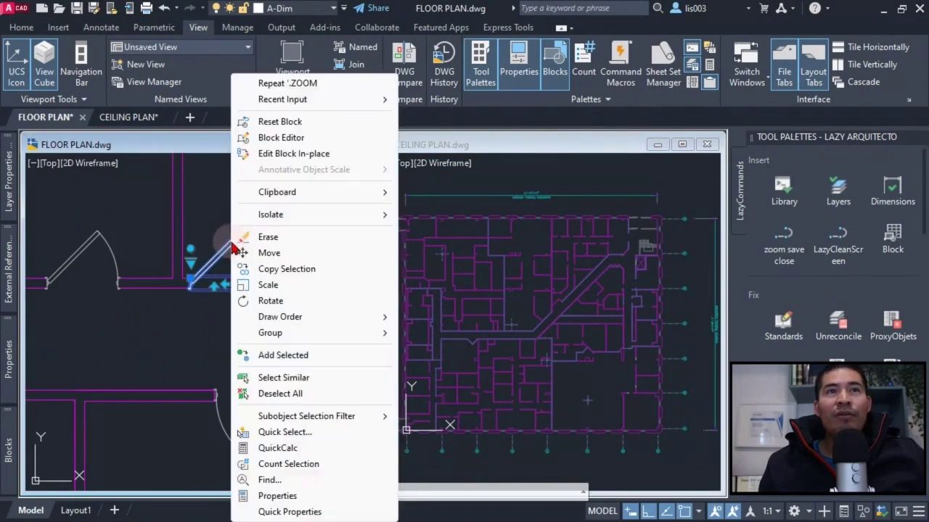
pyautogui.click(281, 138)
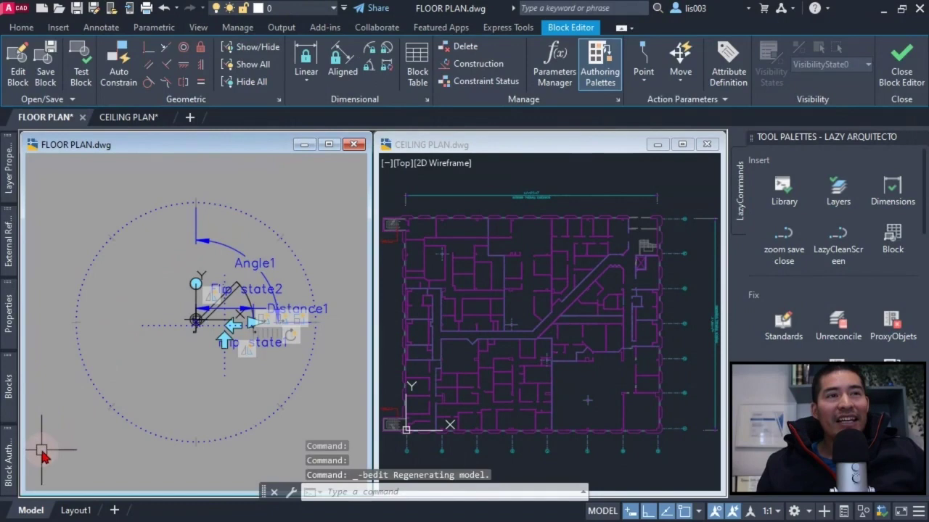
# Step: Place a Visibility parameter (Visibility1) on the door block definition
pyautogui.moveTo(20, 454)
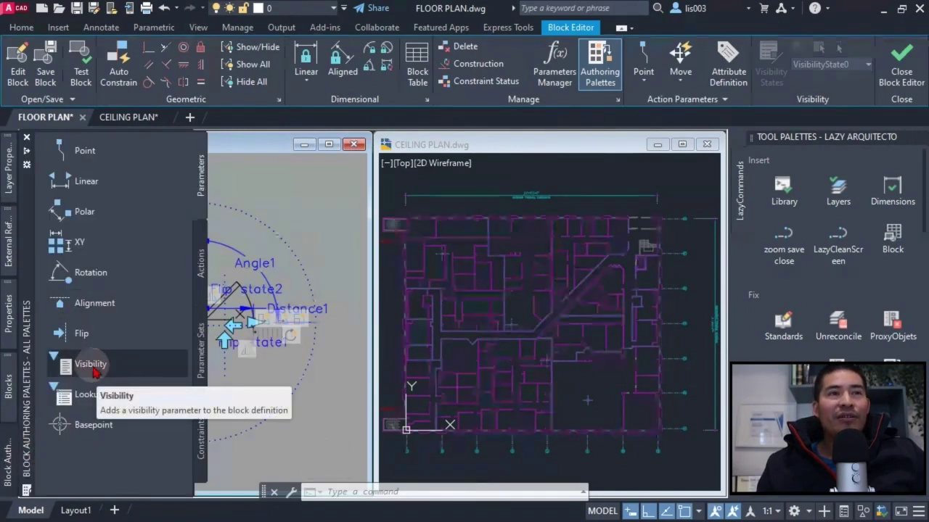
pyautogui.click(92, 369)
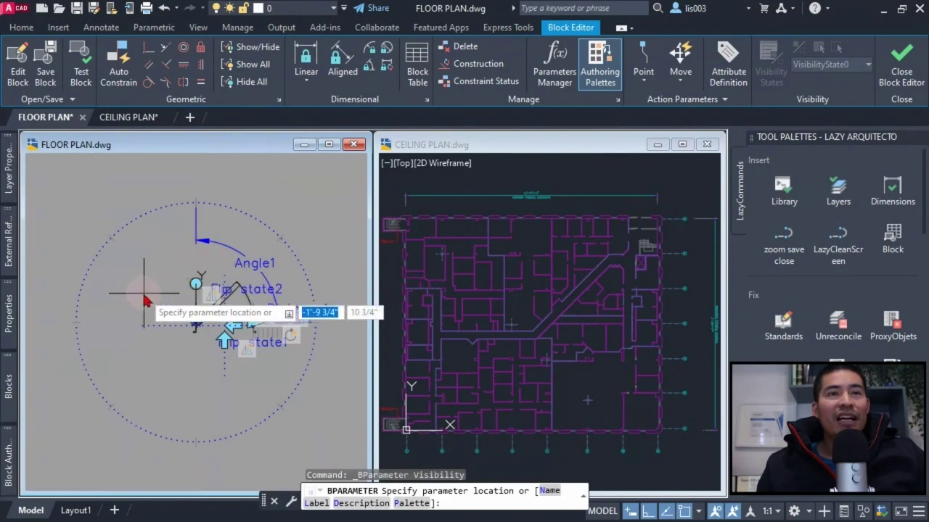
pyautogui.scroll(4, 145, 299)
pyautogui.click(262, 306)
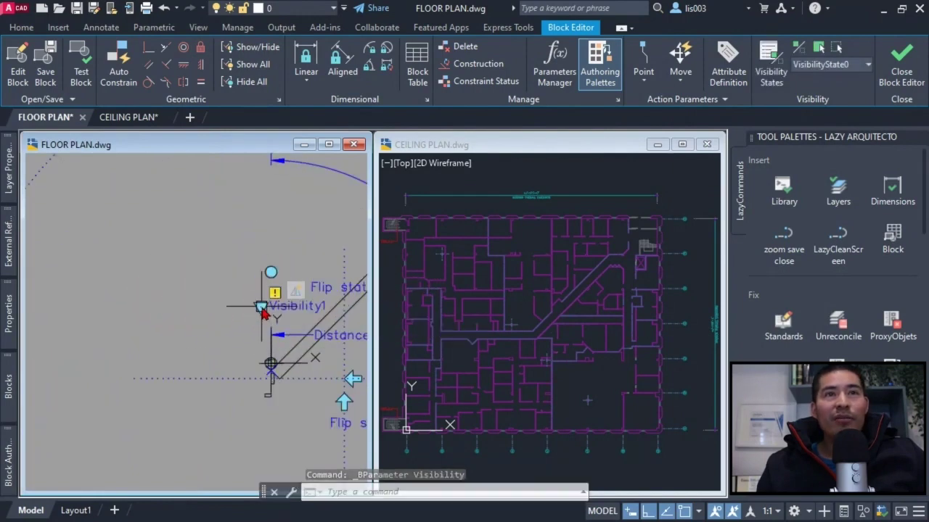
pyautogui.moveTo(221, 320); pyautogui.dragTo(94, 326, button='middle')
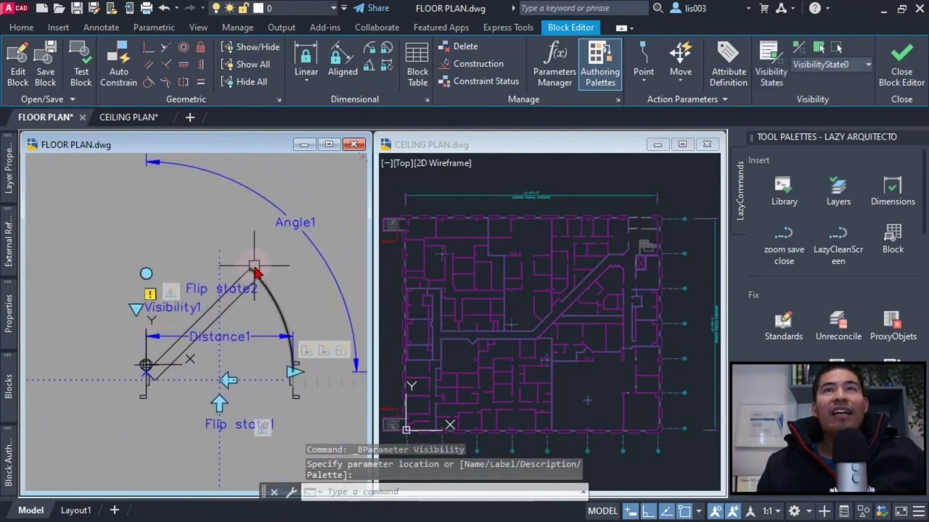
# Step: Create a new visibility state DOOR_HEADER, leaving existing objects' visibility unchanged, and make it current
pyautogui.click(767, 76)
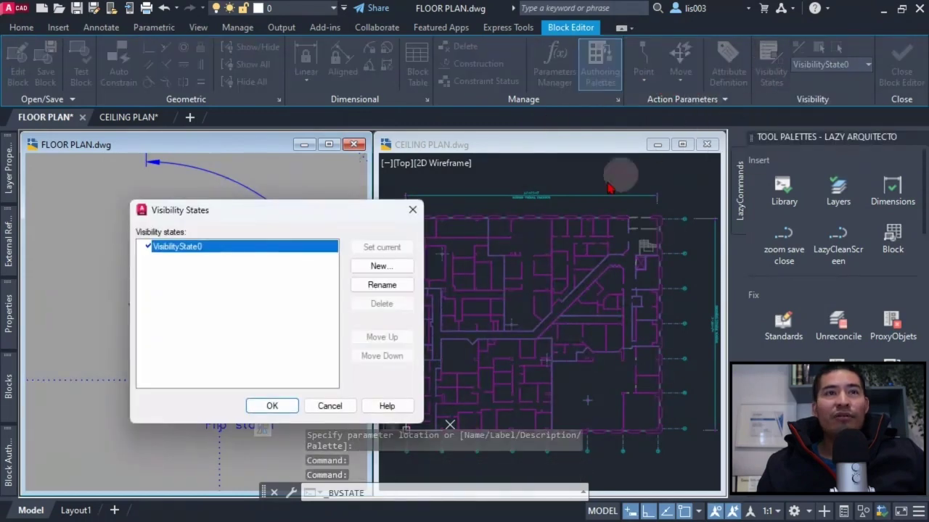
pyautogui.click(373, 267)
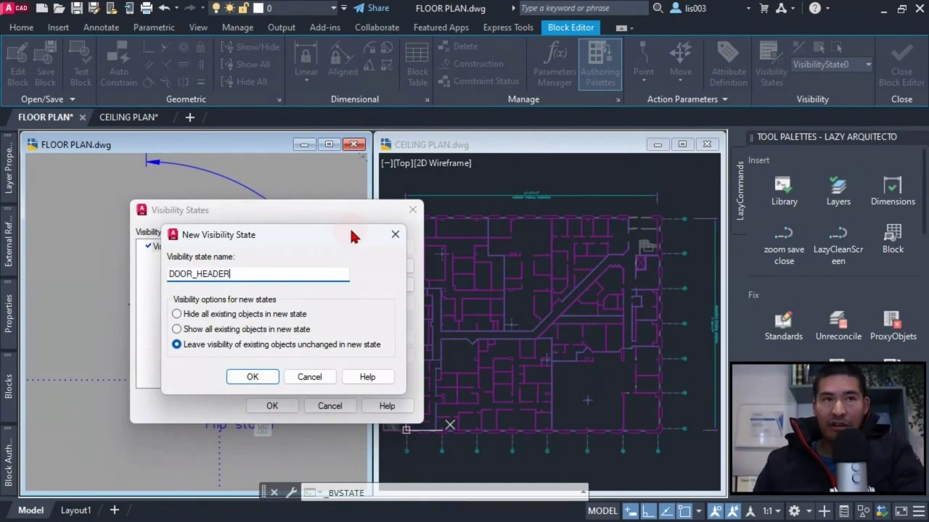
pyautogui.click(252, 376)
pyautogui.click(272, 406)
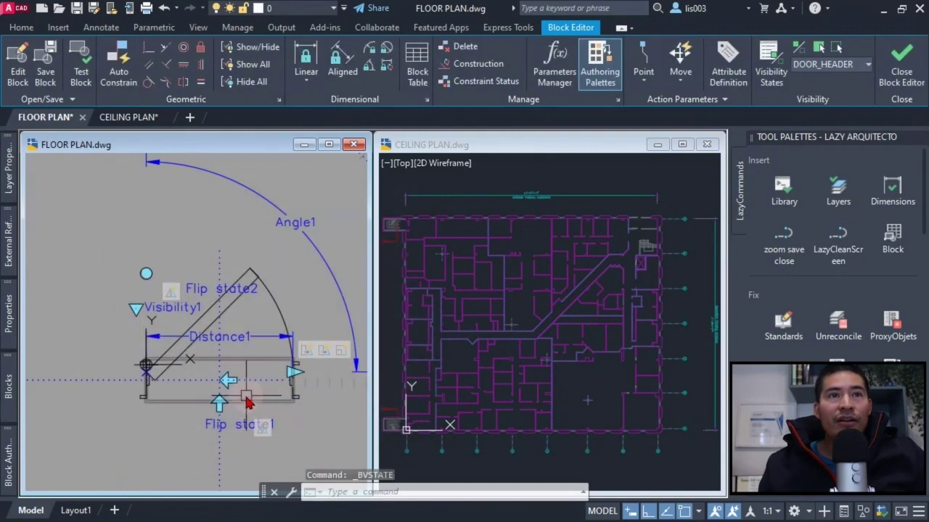
# Step: Draw the header rectangle from a corner at the left jamb to the opposite corner at the right jamb
pyautogui.moveTo(192, 436); pyautogui.dragTo(192, 416, button='middle')
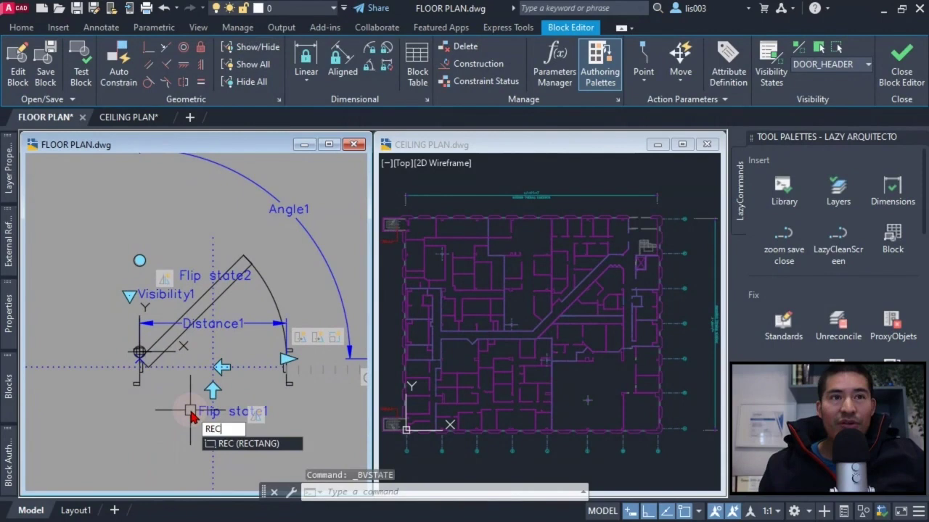
pyautogui.press('Return')
pyautogui.scroll(5, 176, 367)
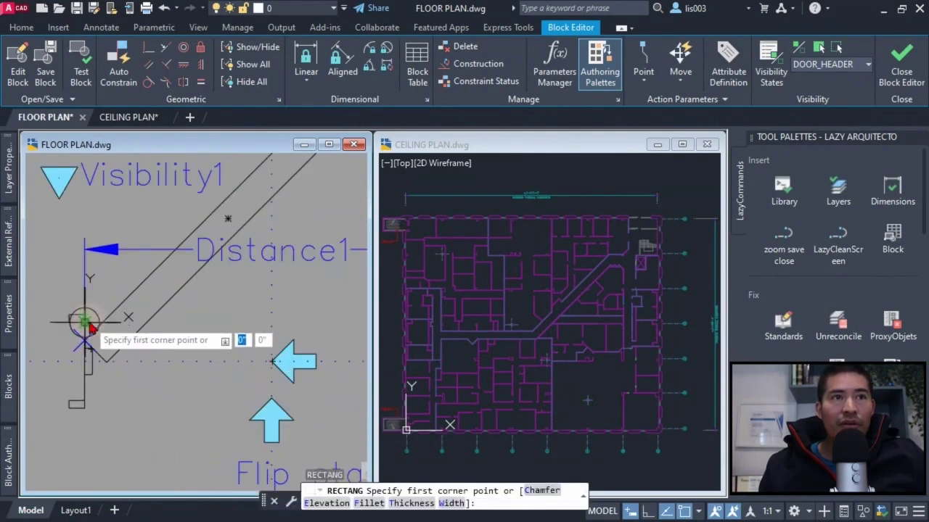
pyautogui.click(91, 326)
pyautogui.scroll(-3, 91, 332)
pyautogui.scroll(4, 185, 367)
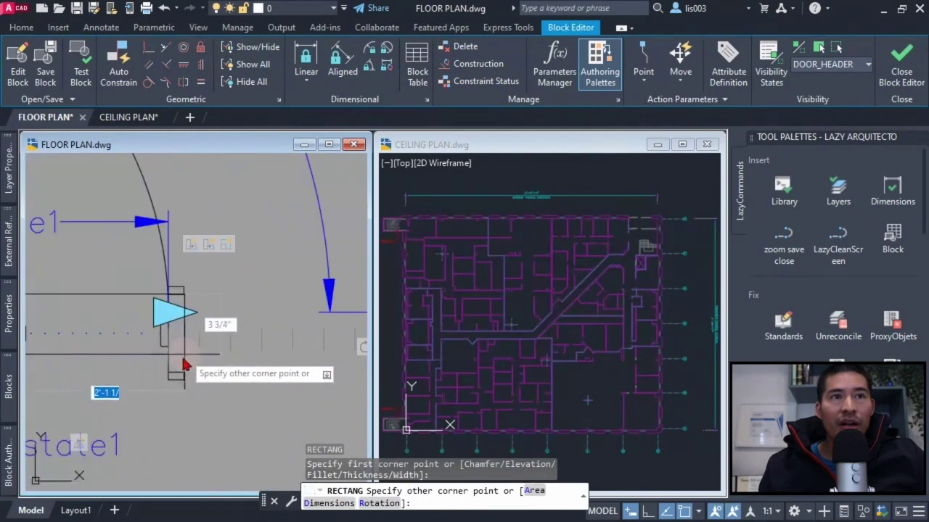
pyautogui.click(168, 374)
pyautogui.scroll(-2, 262, 378)
pyautogui.scroll(3, 263, 378)
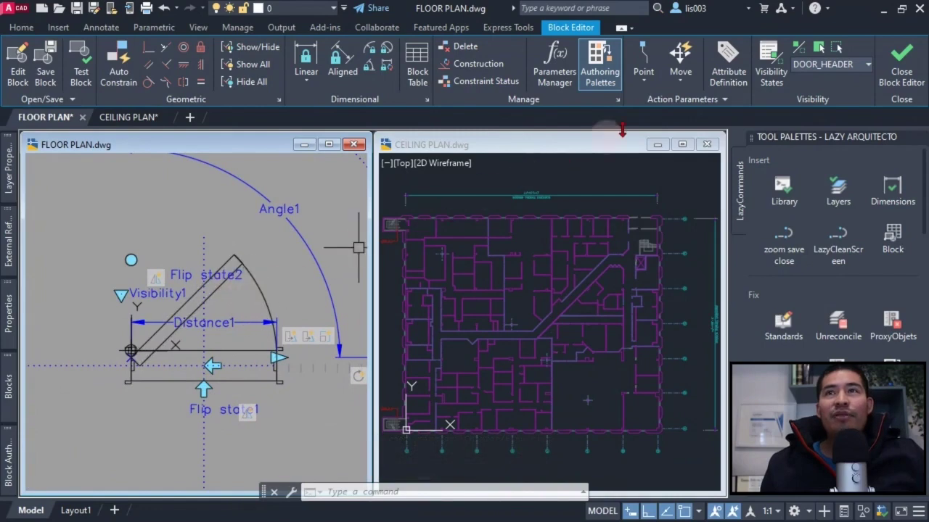
# Step: Crossing-select the door leaf and swing arc, then make them invisible in DOOR_HEADER
pyautogui.scroll(2, 248, 286)
pyautogui.click(275, 255)
pyautogui.click(203, 226)
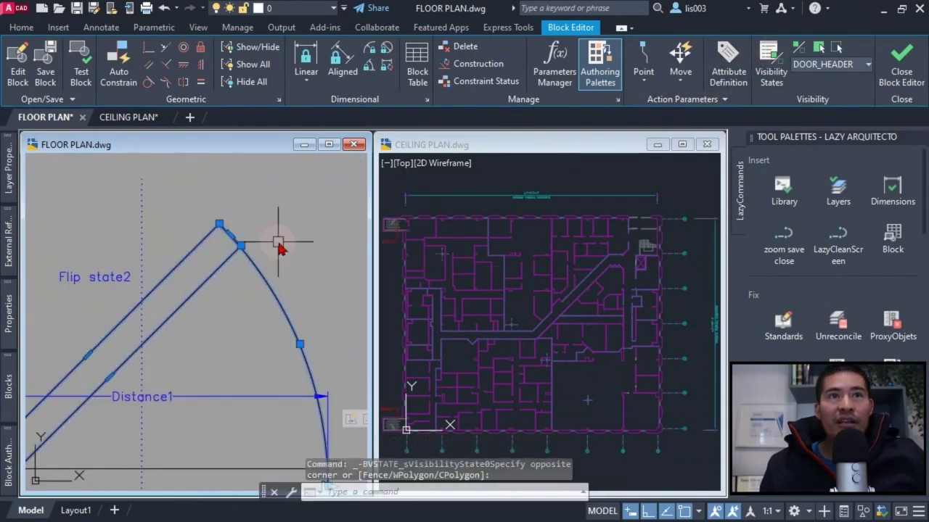
pyautogui.scroll(-3, 280, 244)
pyautogui.scroll(3, 174, 360)
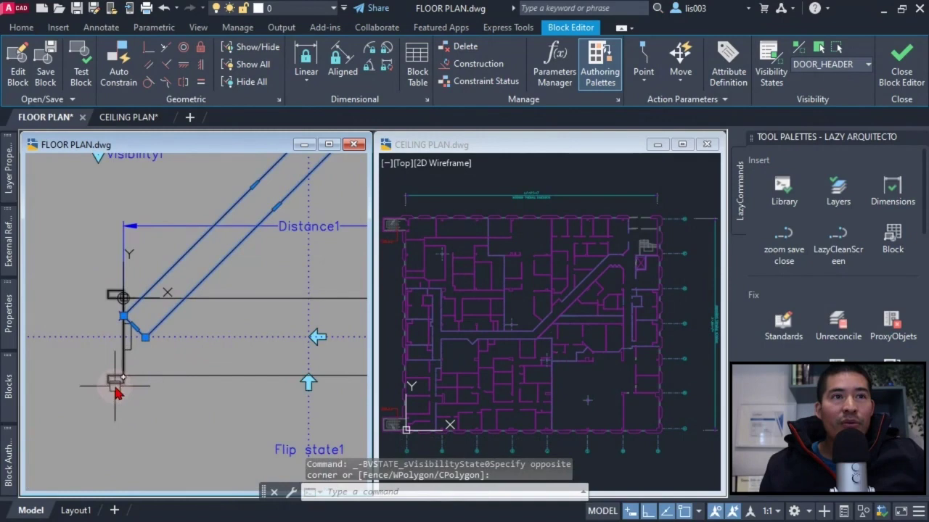
pyautogui.scroll(1, 105, 304)
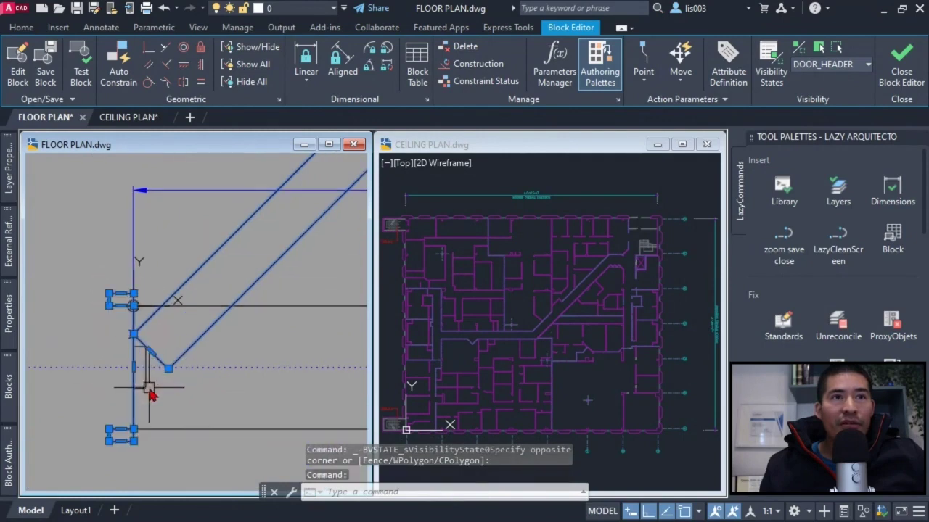
pyautogui.scroll(-4, 150, 394)
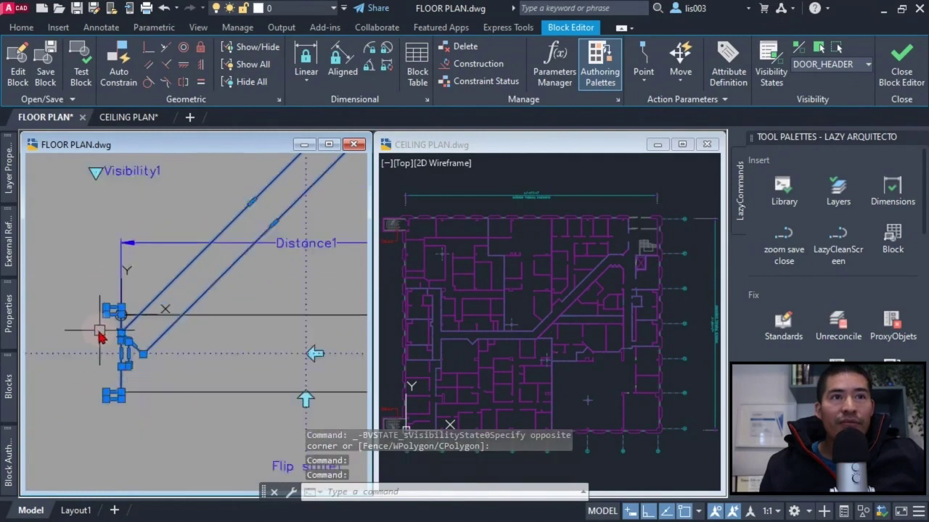
pyautogui.click(836, 47)
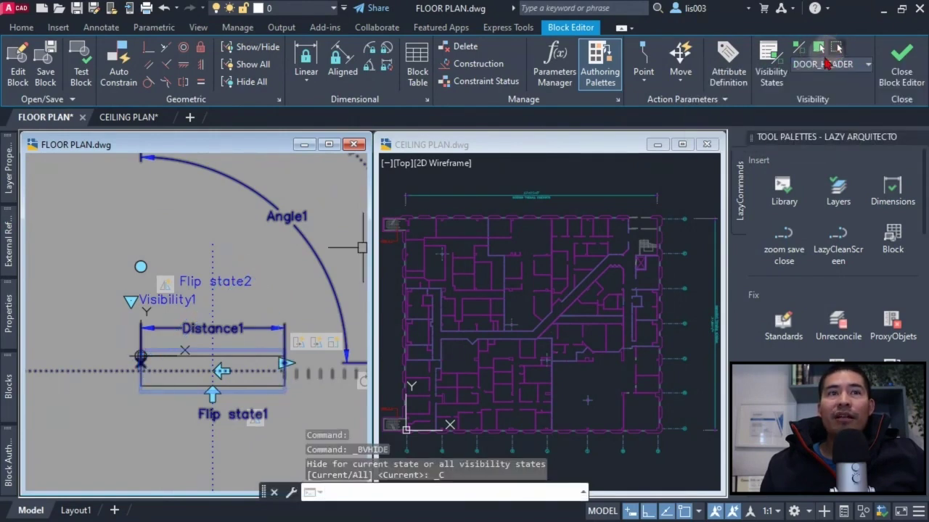
pyautogui.moveTo(230, 398); pyautogui.dragTo(213, 357, button='middle')
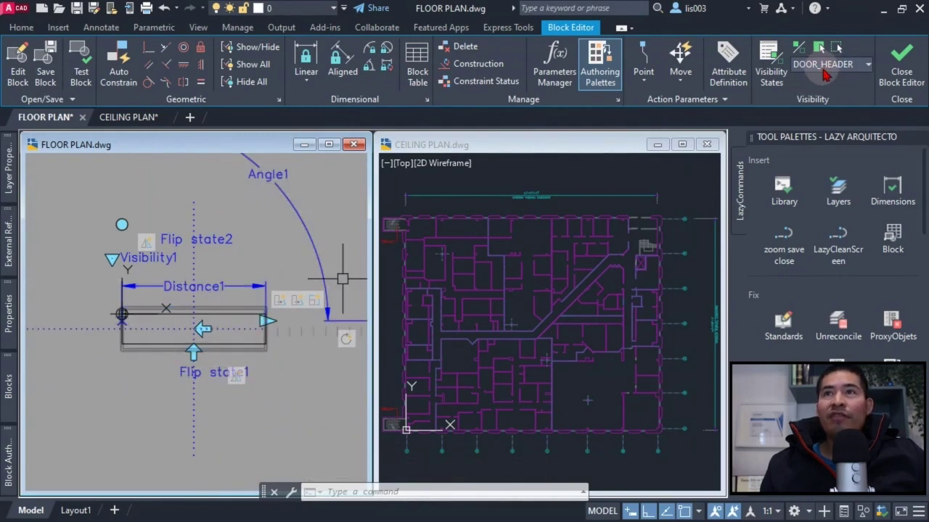
pyautogui.moveTo(227, 275); pyautogui.dragTo(229, 295, button='middle')
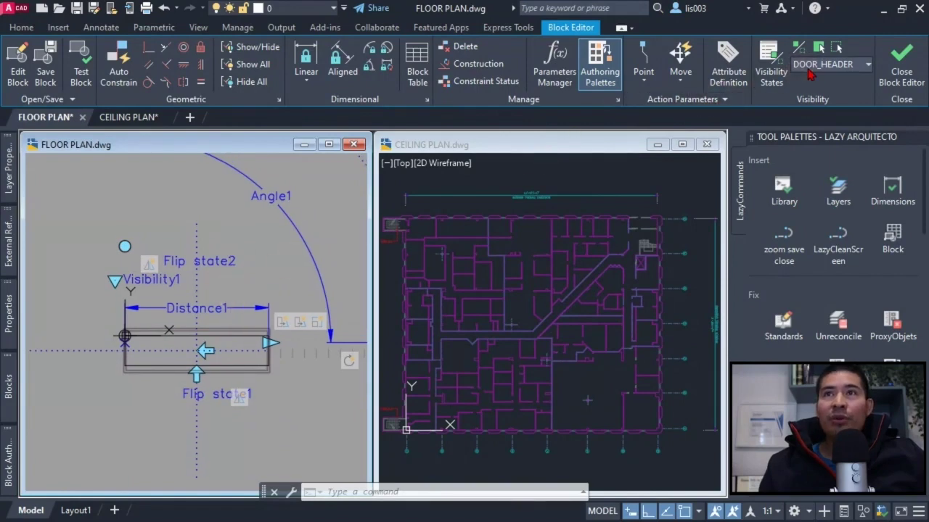
# Step: Switch the door block back to VisibilityState0 for comparison
pyautogui.click(827, 64)
pyautogui.click(820, 74)
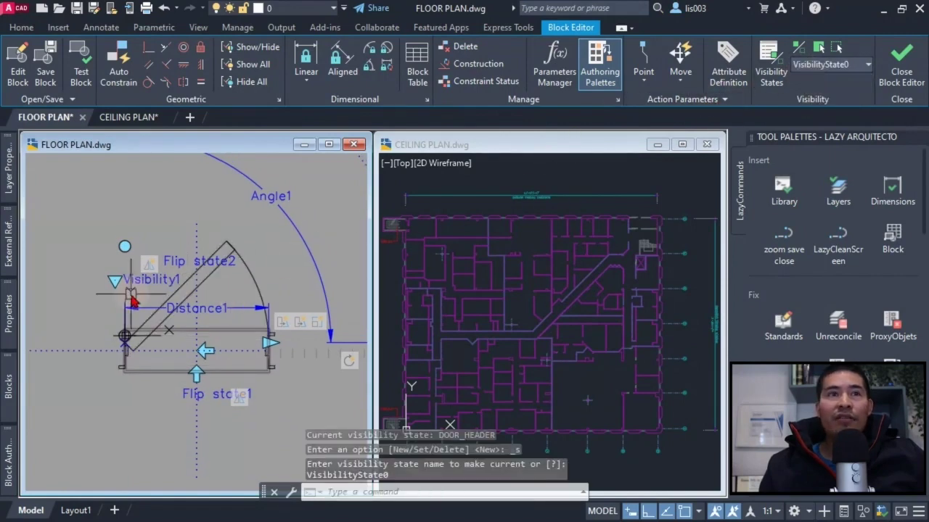
pyautogui.scroll(4, 152, 393)
pyautogui.click(218, 275)
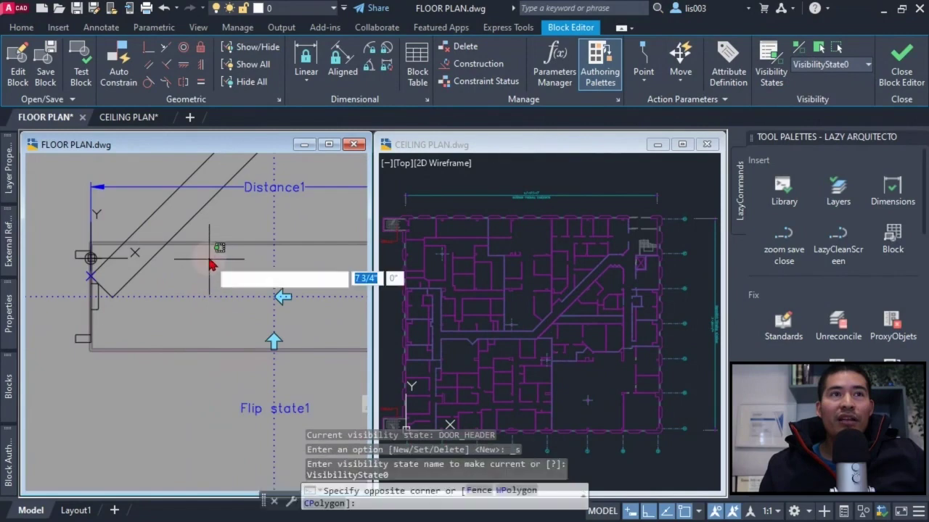
pyautogui.click(203, 270)
pyautogui.click(197, 267)
pyautogui.click(187, 310)
# Step: Close the Block Editor and save the changes, updating all 103 door references
pyautogui.scroll(-4, 186, 310)
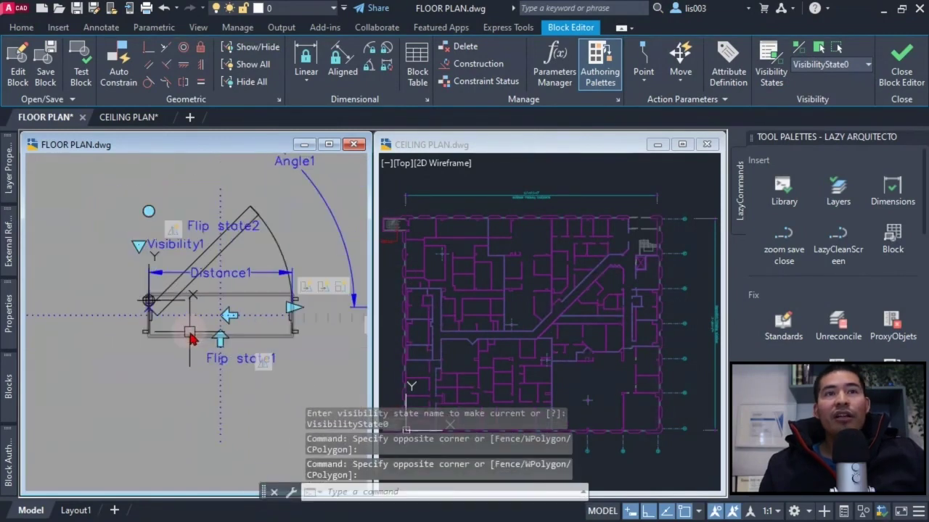
pyautogui.moveTo(179, 371); pyautogui.dragTo(150, 394, button='middle')
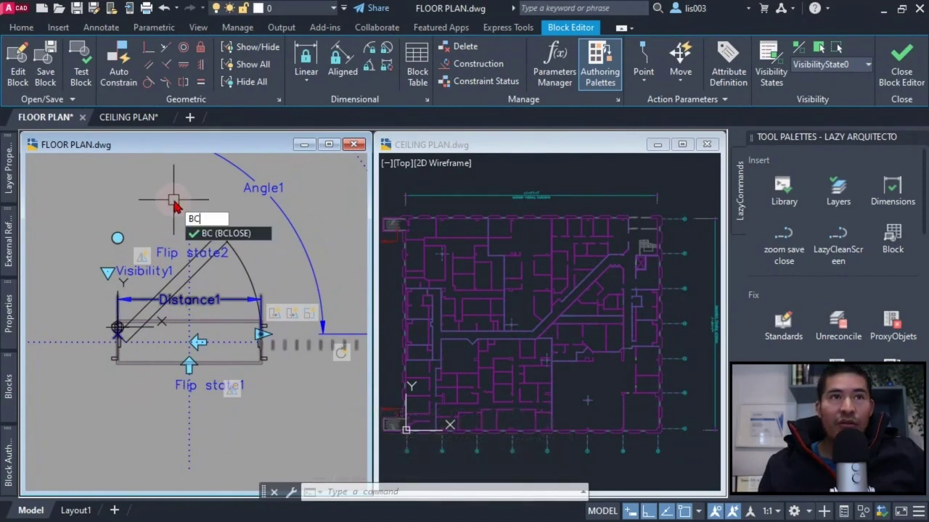
pyautogui.press('Return')
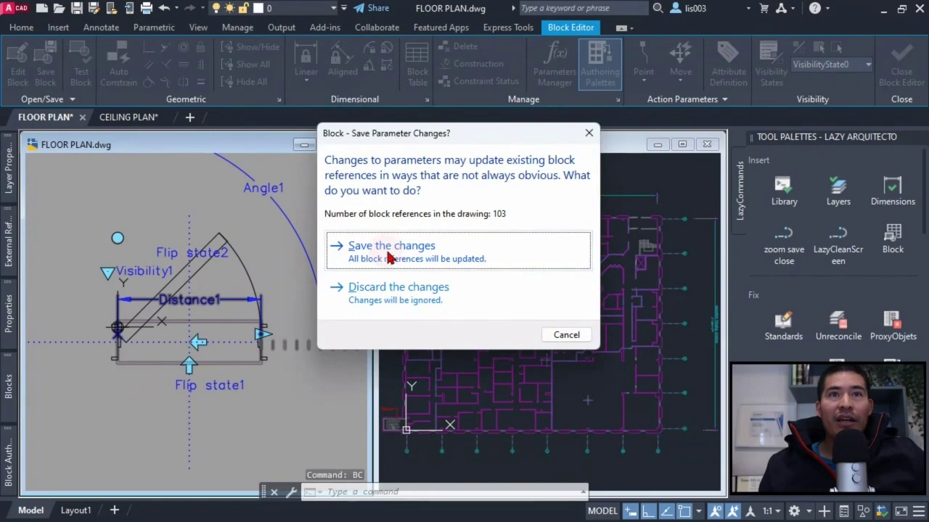
pyautogui.click(390, 250)
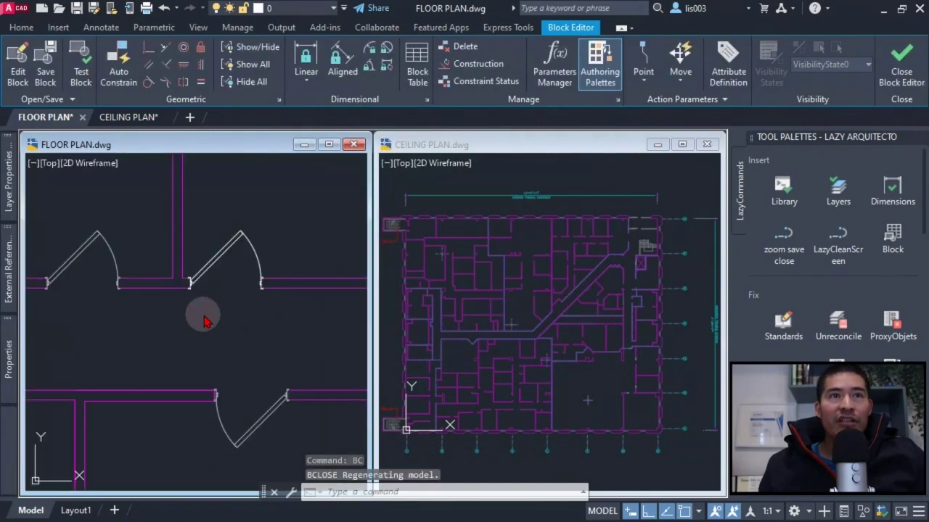
# Step: Switch a floor-plan door to the DOOR_HEADER visibility state and clear the selection
pyautogui.click(216, 276)
pyautogui.scroll(2, 186, 305)
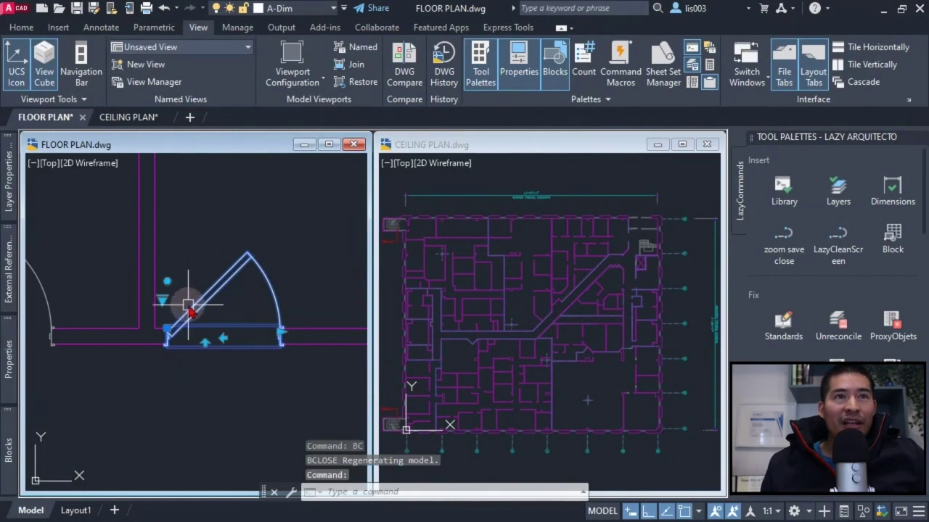
pyautogui.click(163, 302)
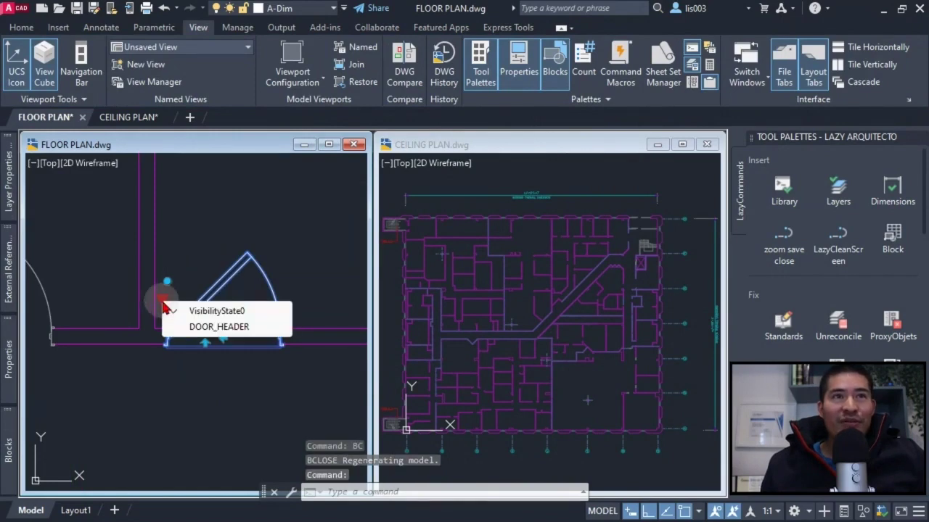
pyautogui.click(210, 326)
pyautogui.scroll(2, 207, 384)
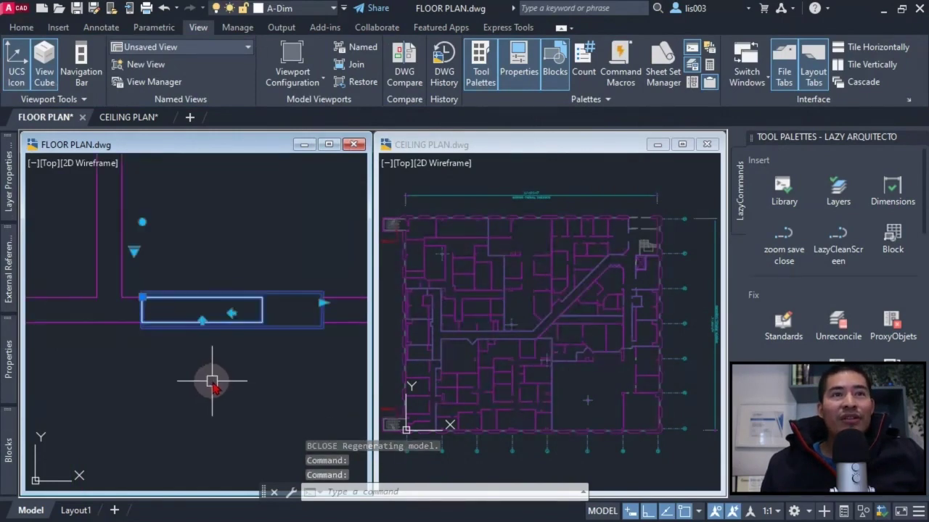
pyautogui.press('Escape')
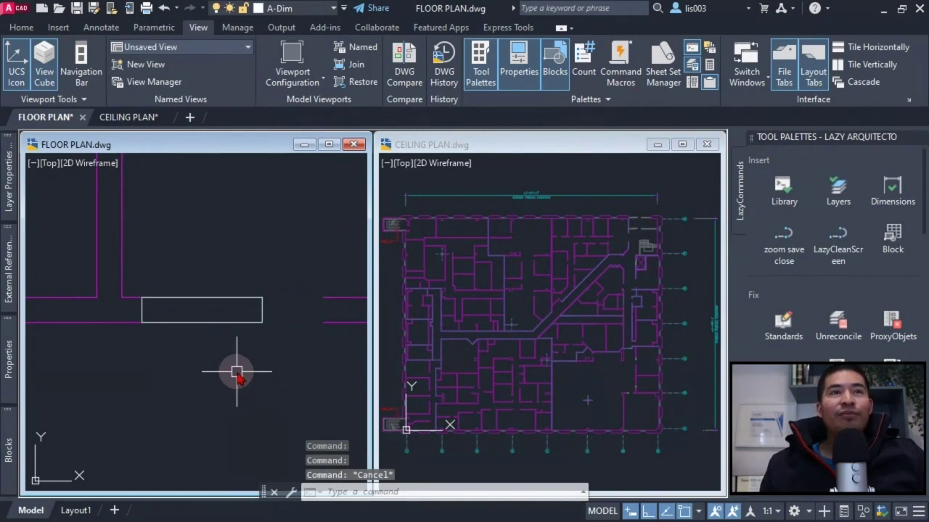
# Step: Undo the change so the door shows its leaf and swing again, then select it
pyautogui.scroll(-4, 236, 372)
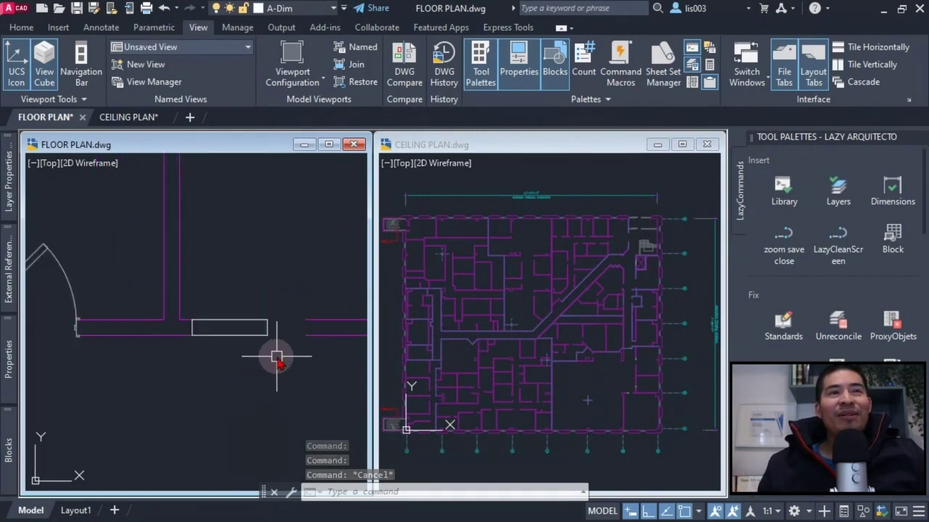
pyautogui.scroll(2, 241, 372)
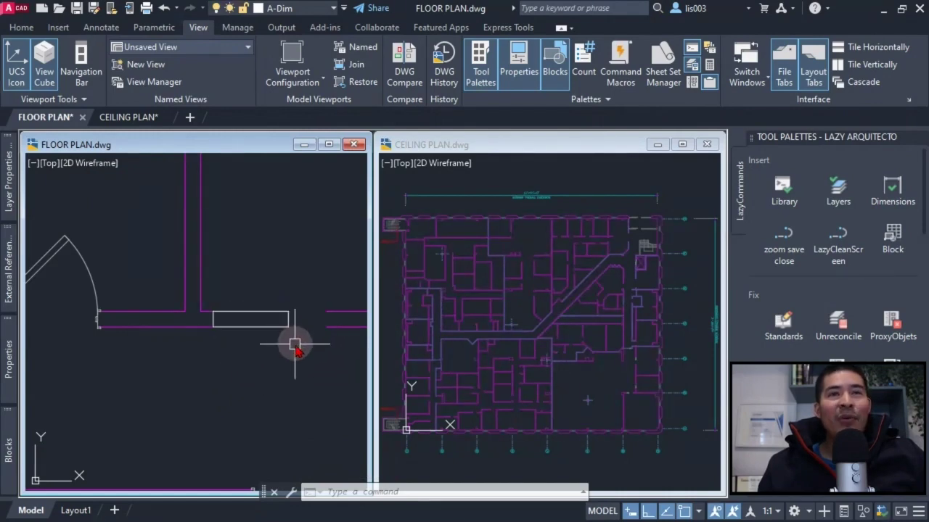
pyautogui.moveTo(296, 351); pyautogui.dragTo(262, 351, button='middle')
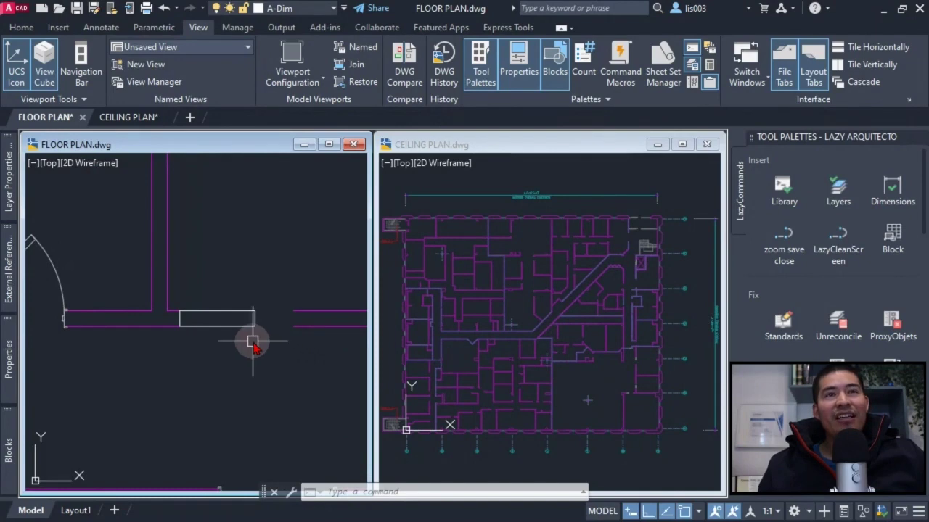
pyautogui.hotkey('ctrl', 'z')
pyautogui.hotkey('ctrl', 'z')
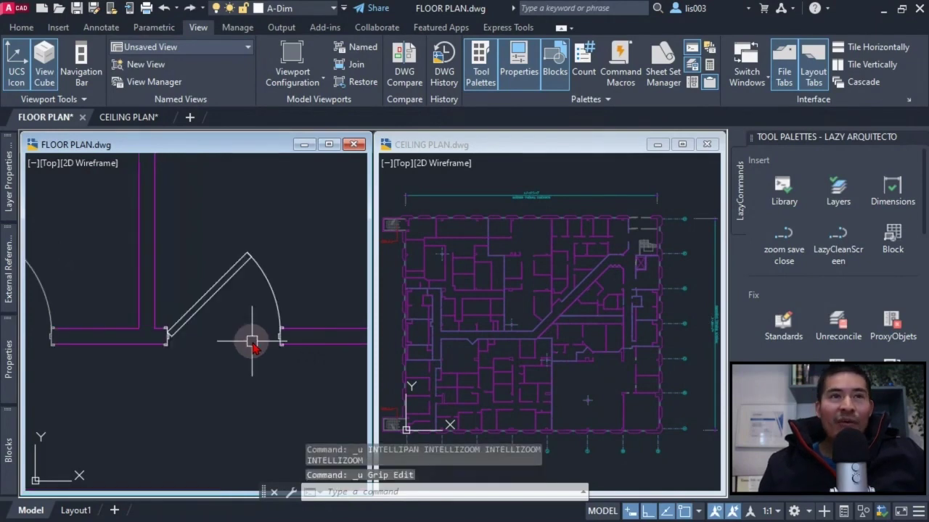
pyautogui.click(223, 293)
# Step: Reopen the door in the Block Editor and make DOOR_HEADER the current visibility state
pyautogui.rightClick(222, 292)
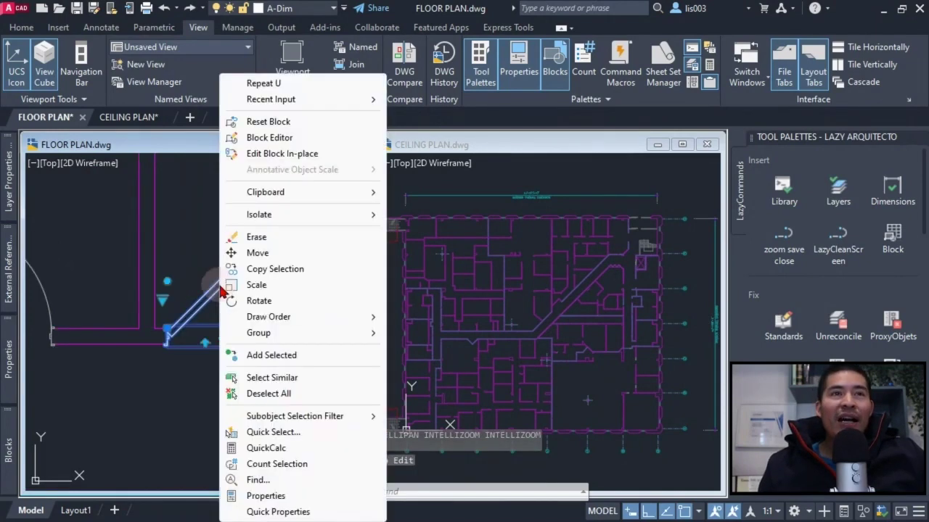
pyautogui.click(265, 146)
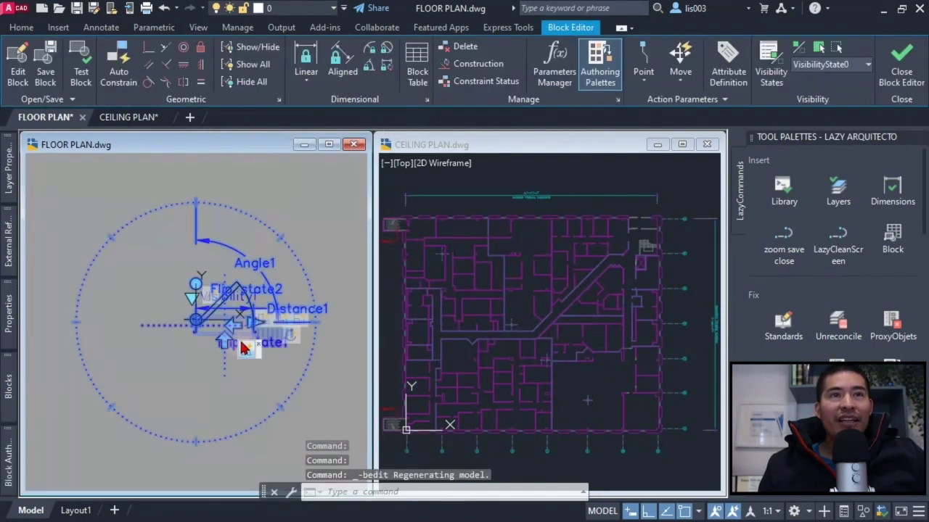
pyautogui.click(868, 64)
pyautogui.click(805, 97)
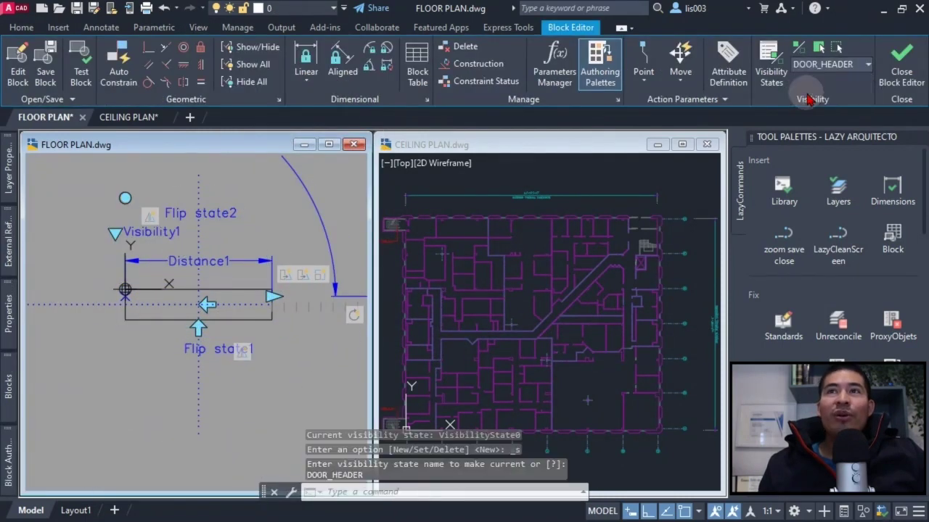
pyautogui.moveTo(266, 353); pyautogui.dragTo(206, 361, button='middle')
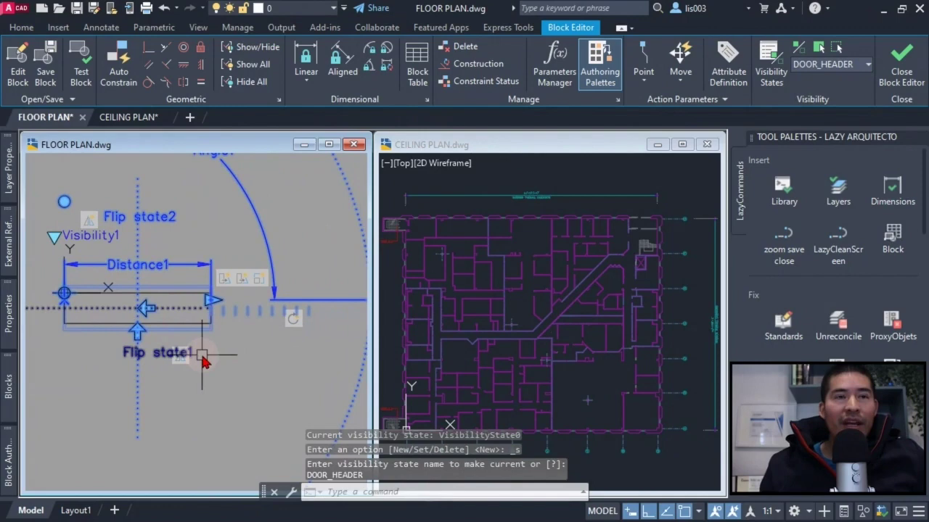
pyautogui.scroll(2, 208, 322)
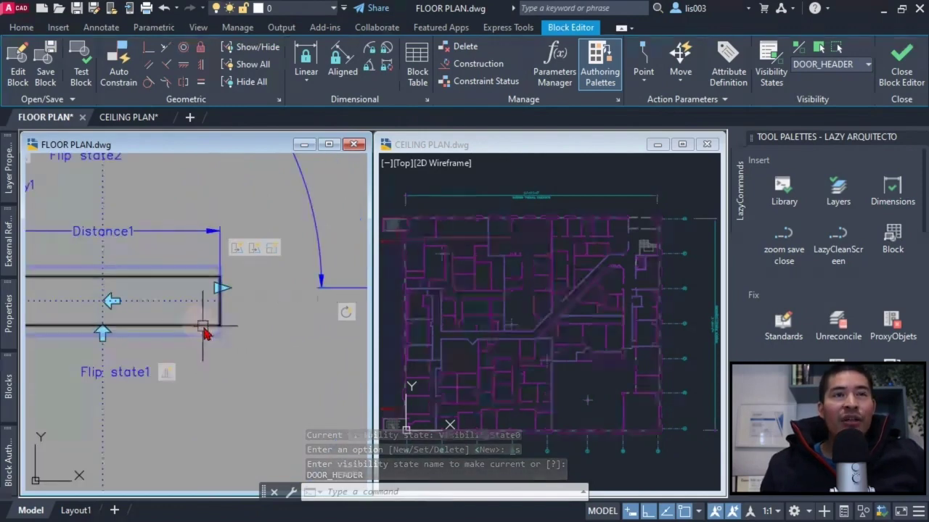
pyautogui.scroll(-2, 241, 366)
pyautogui.scroll(2, 259, 345)
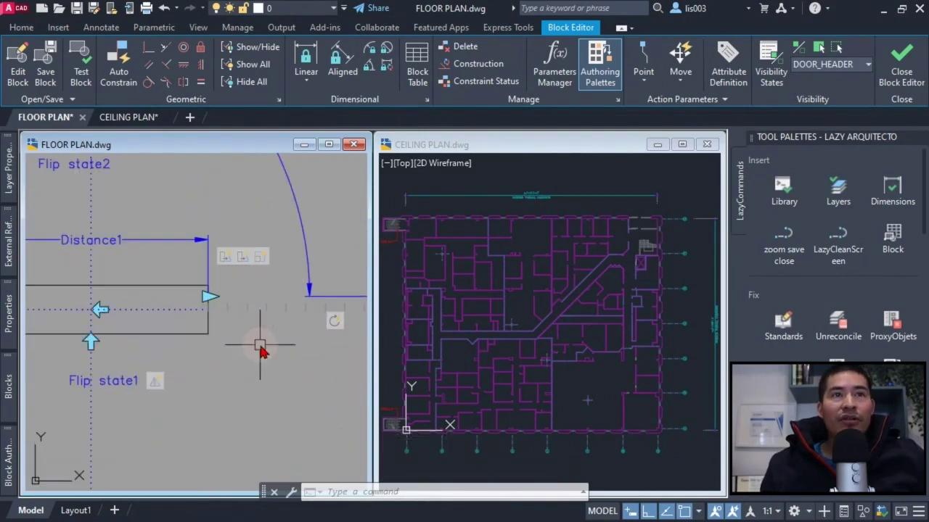
# Step: Start modifying the header Stretch action's selection set via Action Selection Set > Modify Selection Set
pyautogui.click(223, 258)
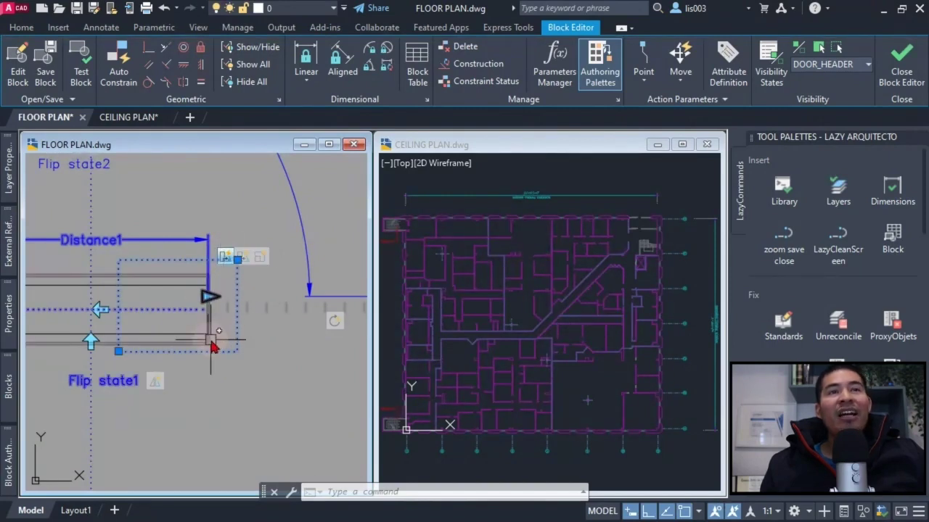
pyautogui.moveTo(262, 396); pyautogui.dragTo(292, 415, button='middle')
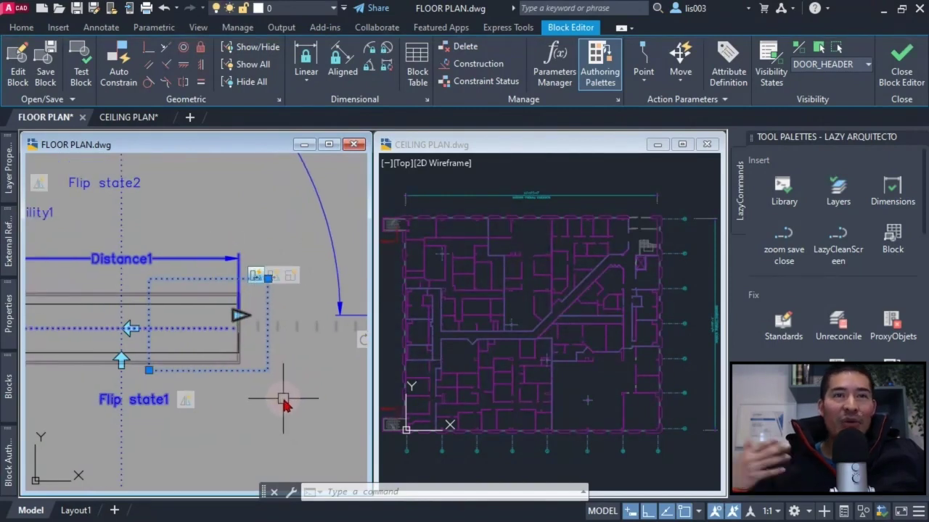
pyautogui.rightClick(255, 277)
pyautogui.moveTo(276, 304)
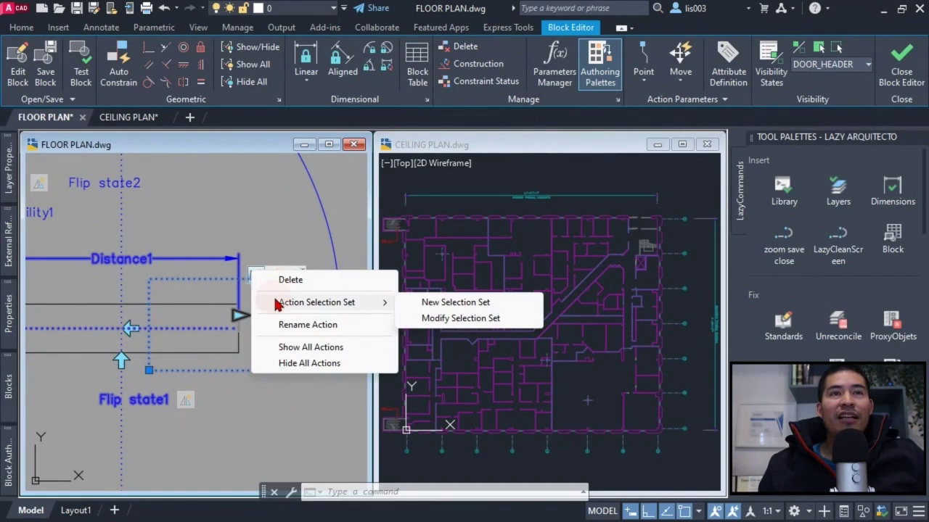
pyautogui.click(442, 318)
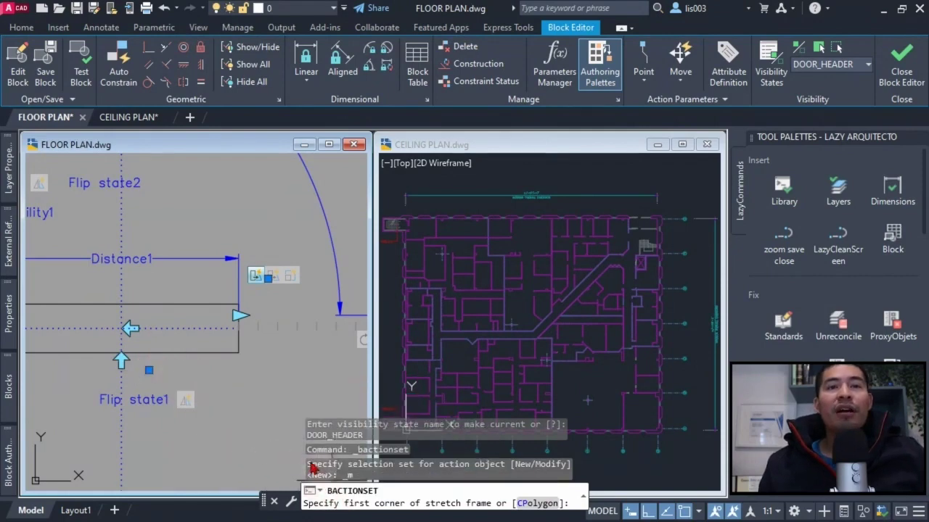
# Step: Pick a new stretch frame and crossing-select the header rectangle's end lines into the action set
pyautogui.click(148, 371)
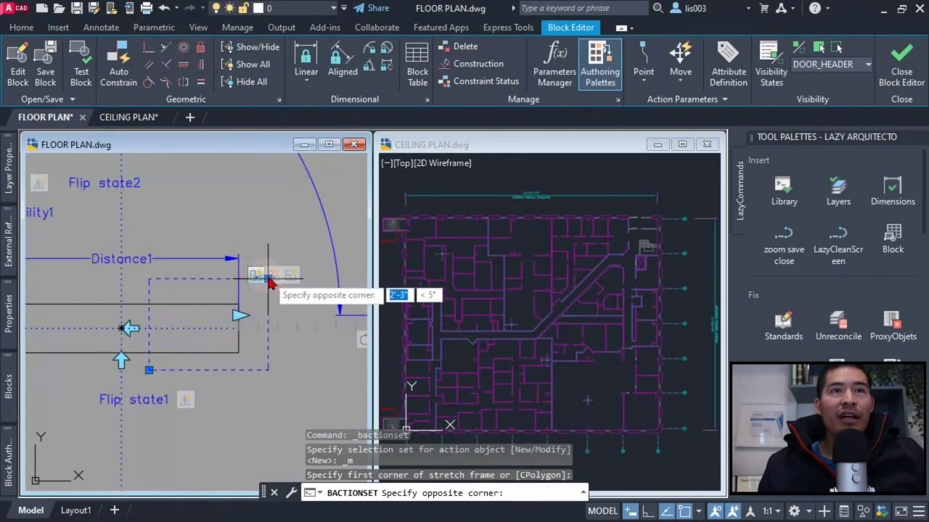
pyautogui.click(268, 283)
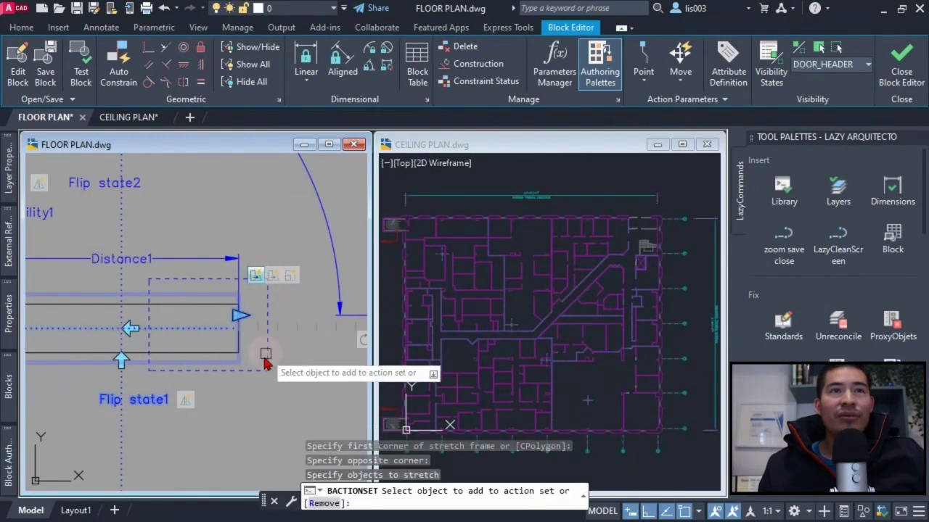
pyautogui.scroll(2, 245, 360)
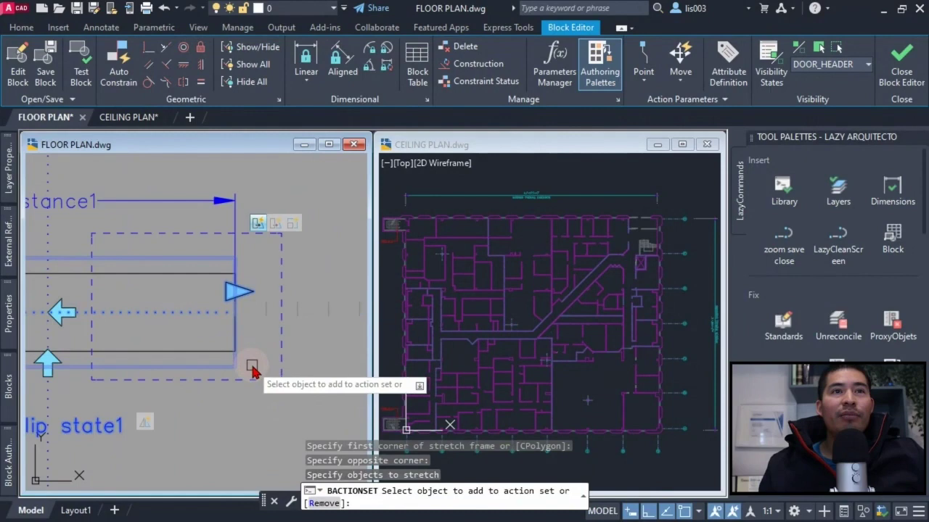
pyautogui.click(252, 365)
pyautogui.click(217, 252)
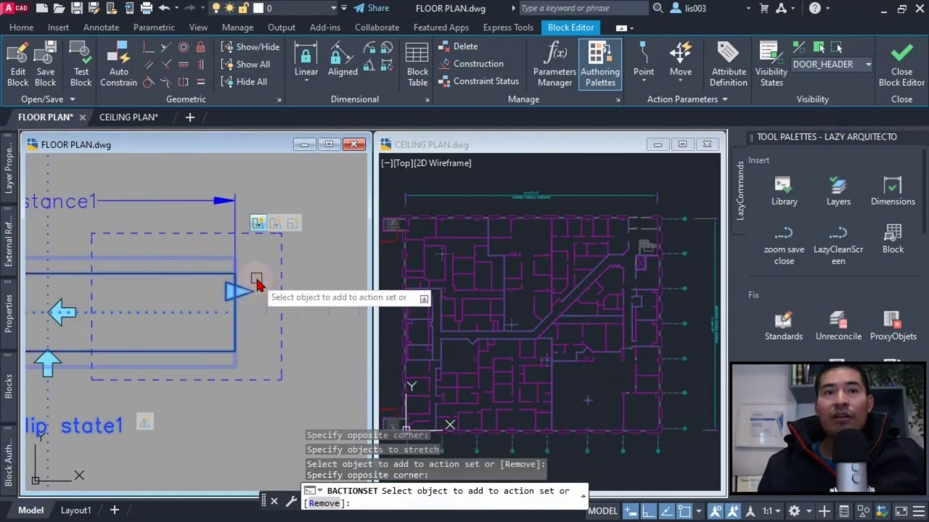
pyautogui.press('Return')
pyautogui.scroll(-3, 259, 287)
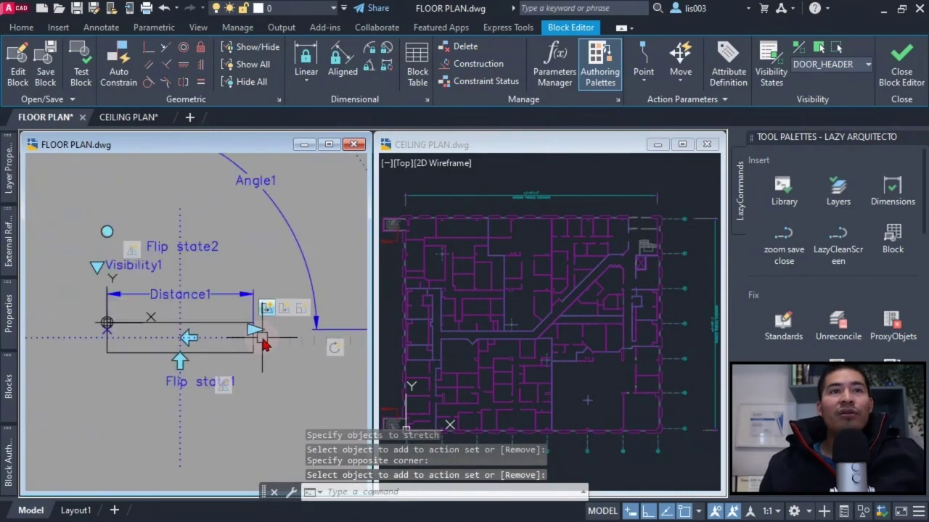
pyautogui.scroll(2, 113, 299)
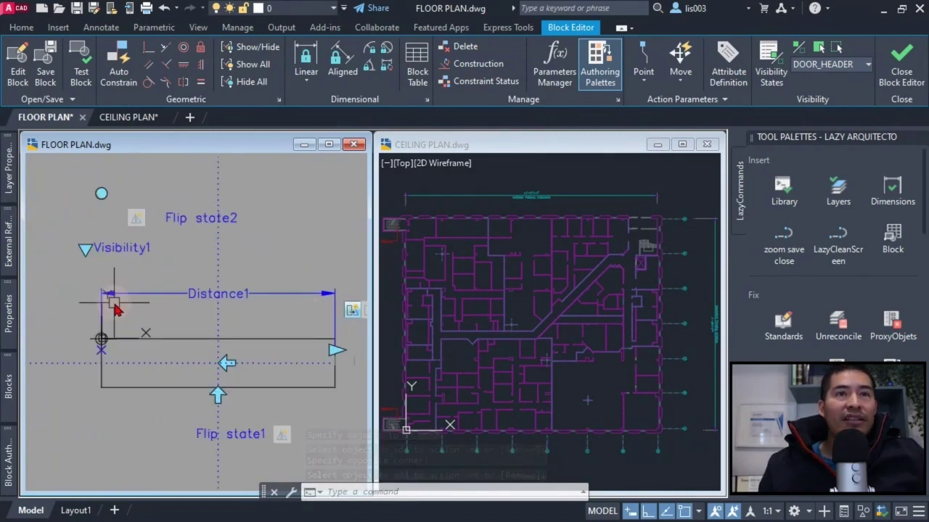
# Step: Add the header rectangle to the Flip state2 flip action's selection set
pyautogui.rightClick(136, 223)
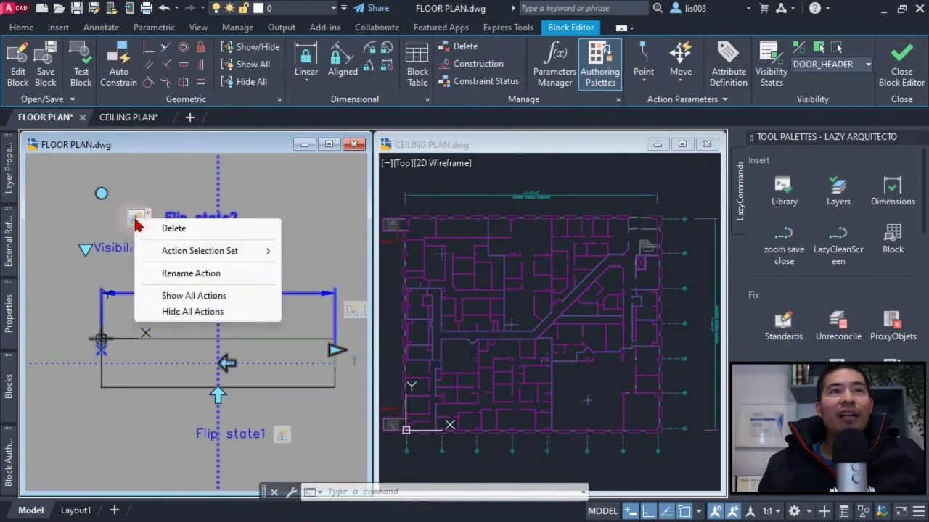
pyautogui.moveTo(185, 254)
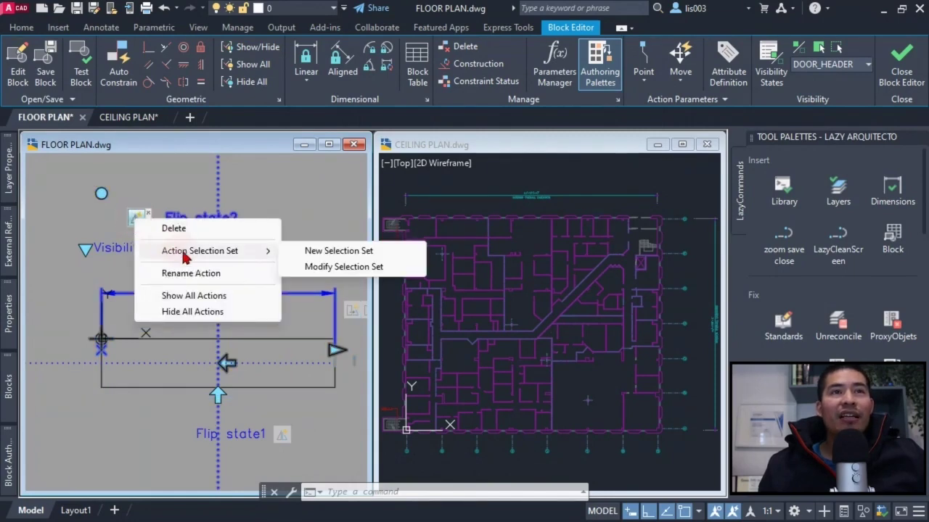
pyautogui.click(315, 267)
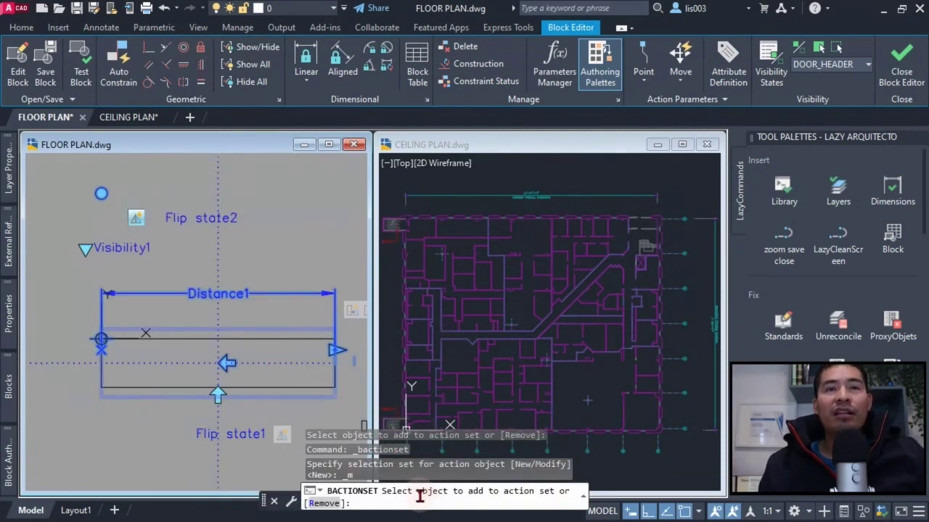
pyautogui.click(312, 392)
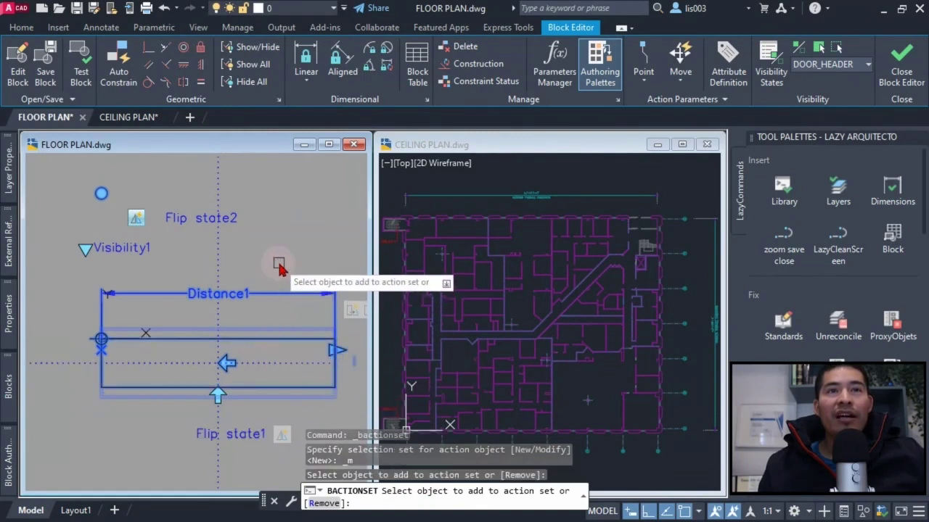
pyautogui.press('Return')
pyautogui.moveTo(273, 326); pyautogui.dragTo(182, 296, button='middle')
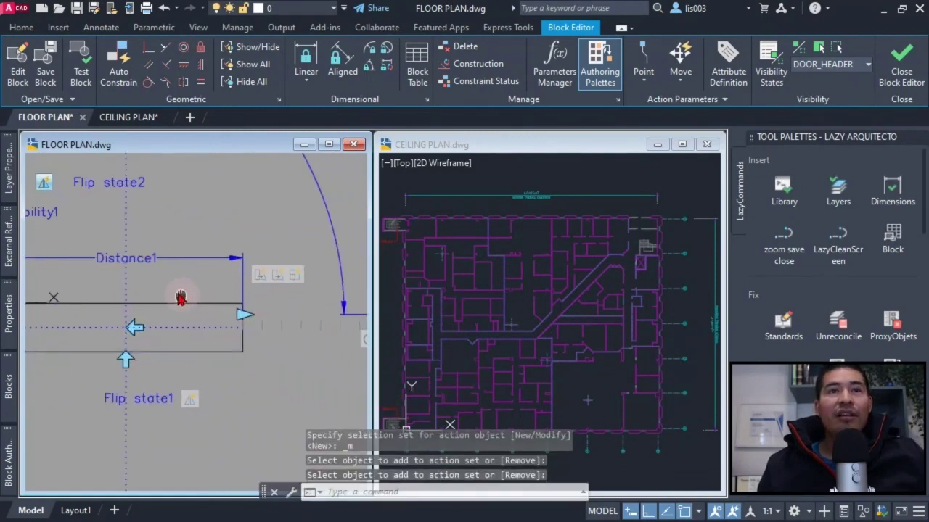
# Step: Add the header rectangle to the door block's rotate action selection set
pyautogui.moveTo(311, 348); pyautogui.dragTo(306, 321, button='middle')
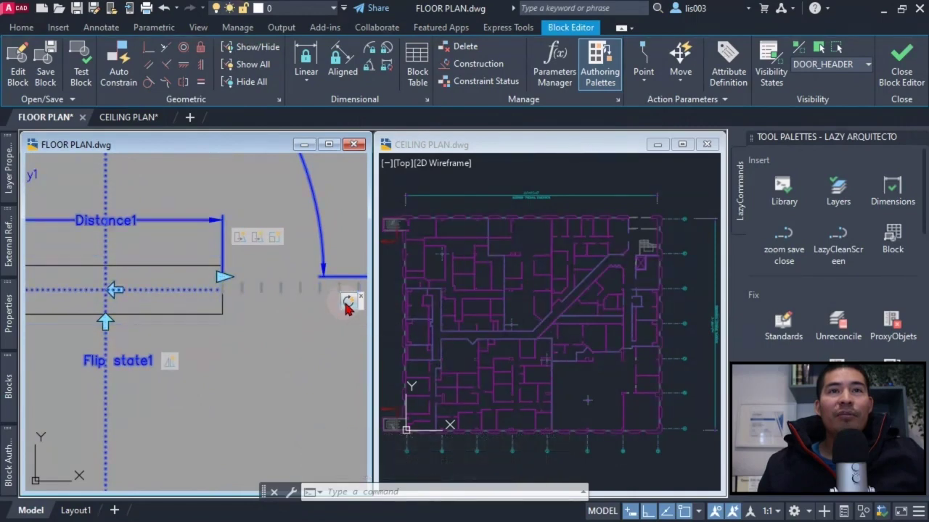
pyautogui.scroll(-2, 208, 345)
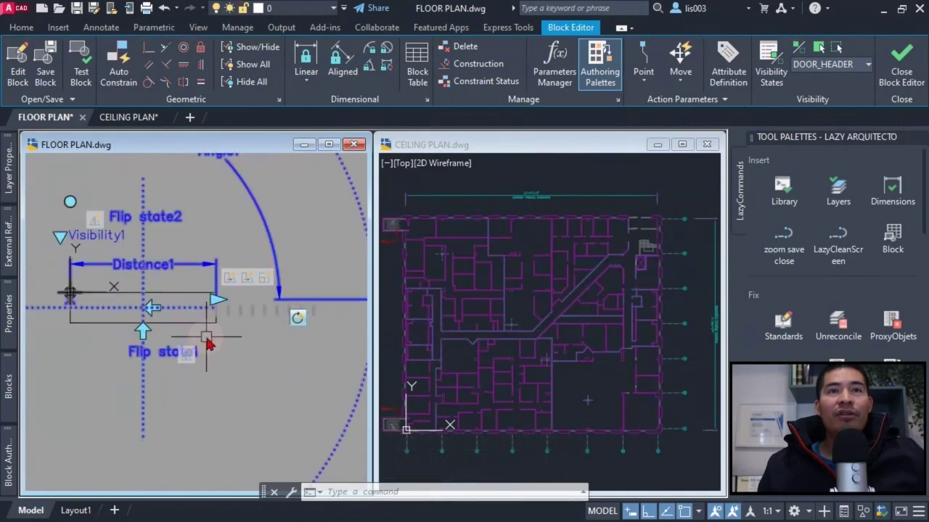
pyautogui.rightClick(296, 322)
pyautogui.moveTo(341, 349)
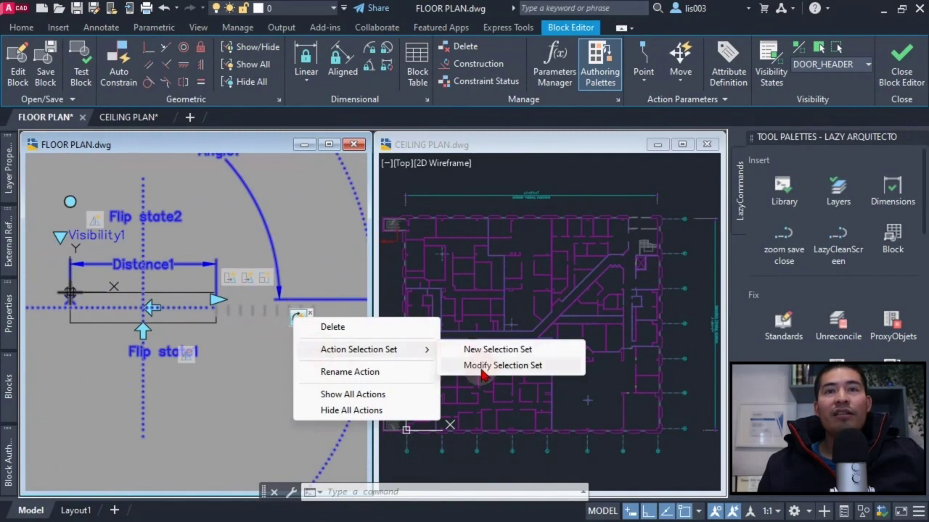
pyautogui.click(479, 367)
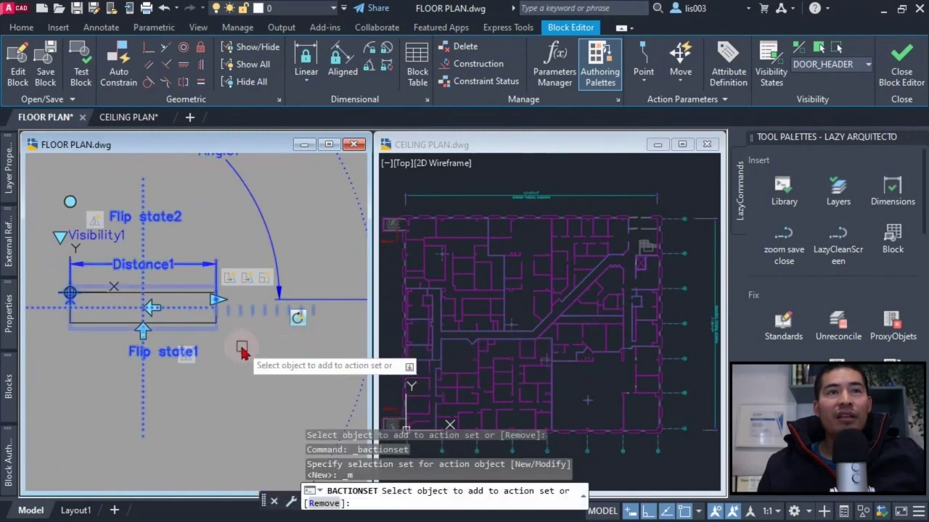
pyautogui.click(202, 324)
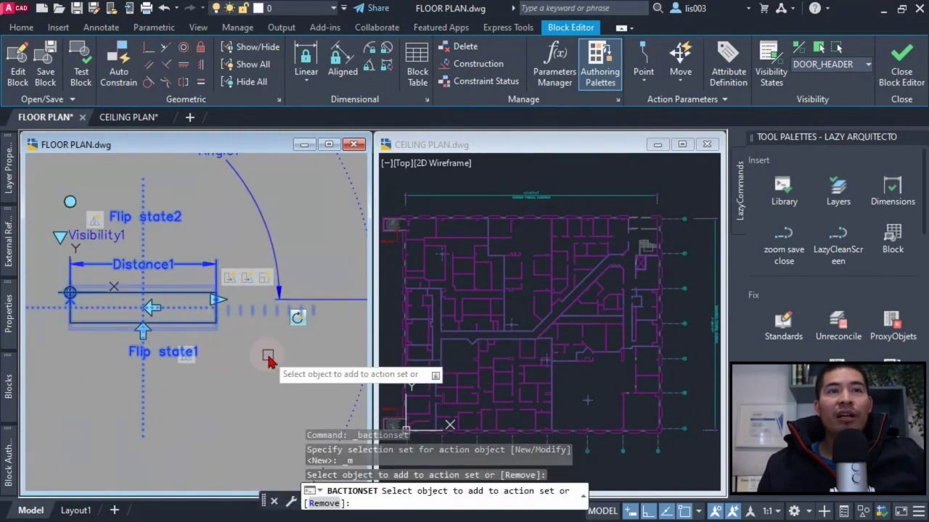
pyautogui.press('Return')
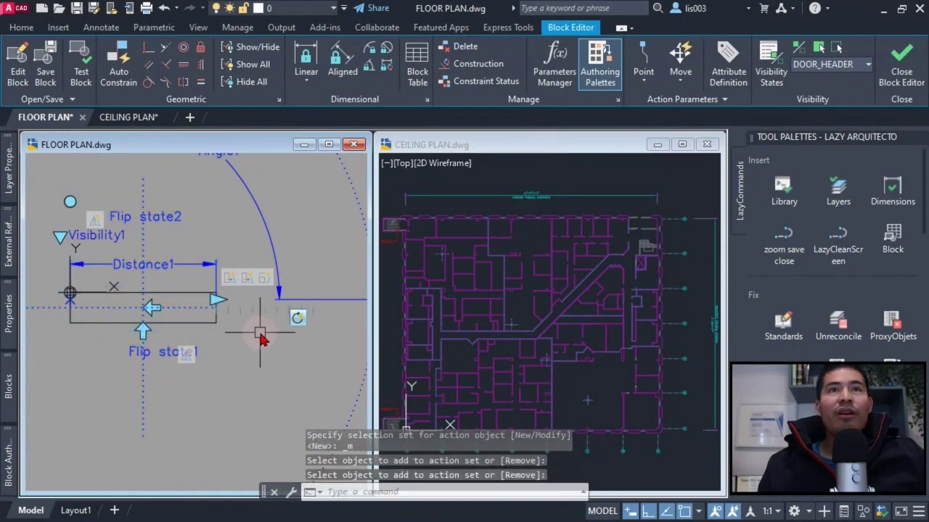
pyautogui.moveTo(261, 339); pyautogui.dragTo(273, 373, button='middle')
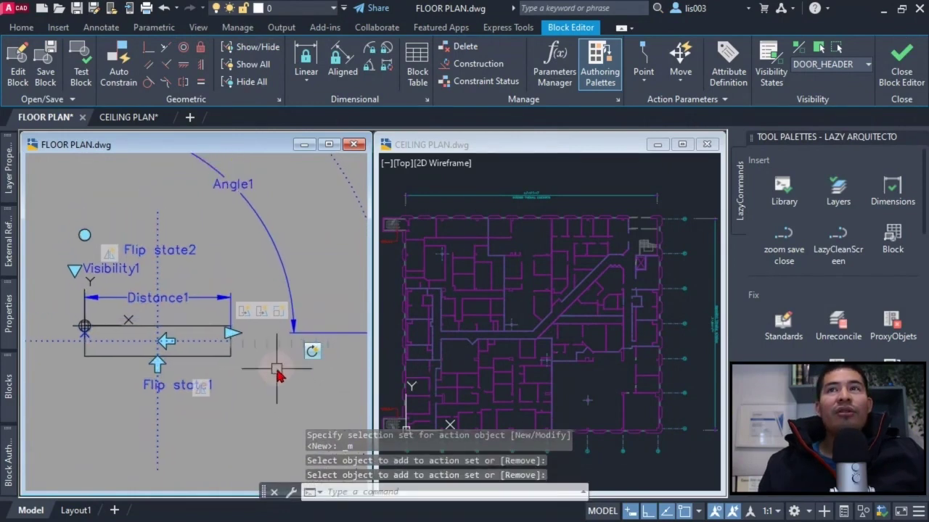
# Step: Close the Block Editor and save the door block changes
pyautogui.click(896, 70)
pyautogui.click(408, 248)
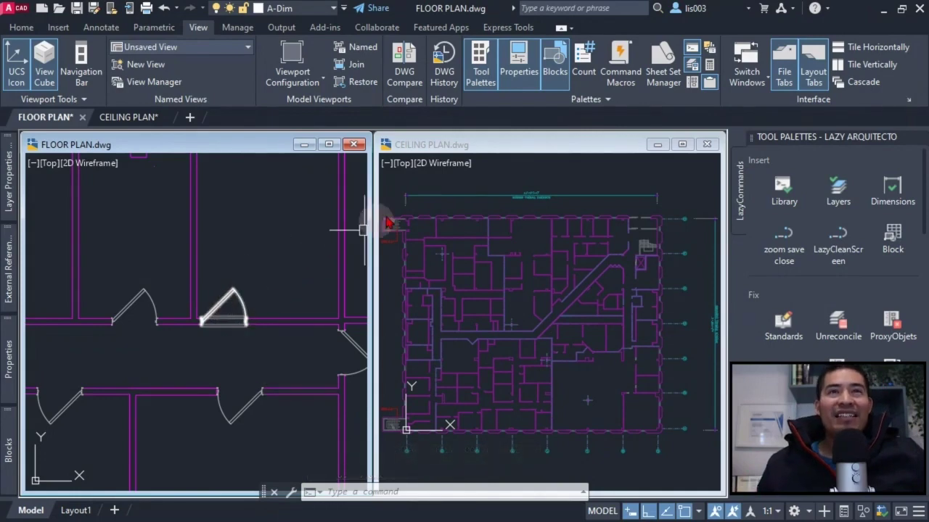
pyautogui.scroll(-5, 238, 265)
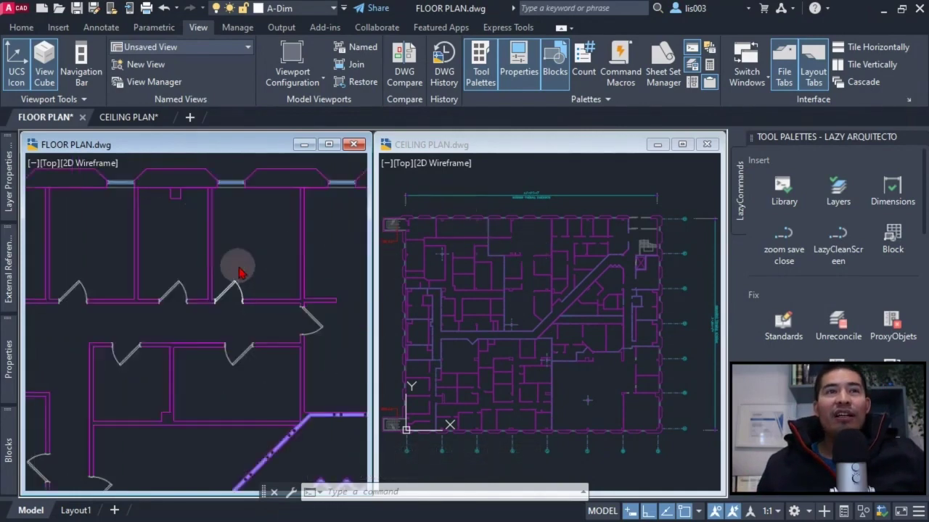
# Step: Select all 103 doors with Select Similar and copy them with base point 0,0
pyautogui.rightClick(235, 267)
pyautogui.click(247, 377)
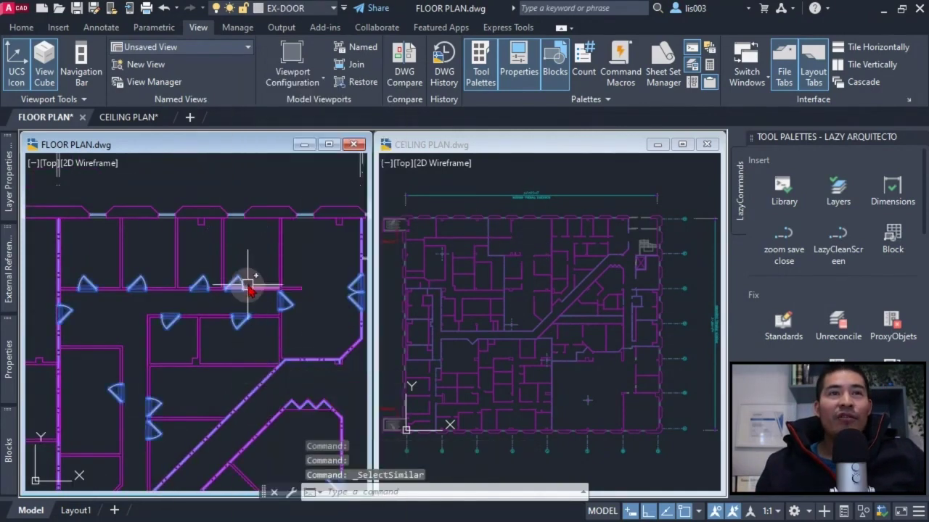
pyautogui.scroll(-4, 243, 267)
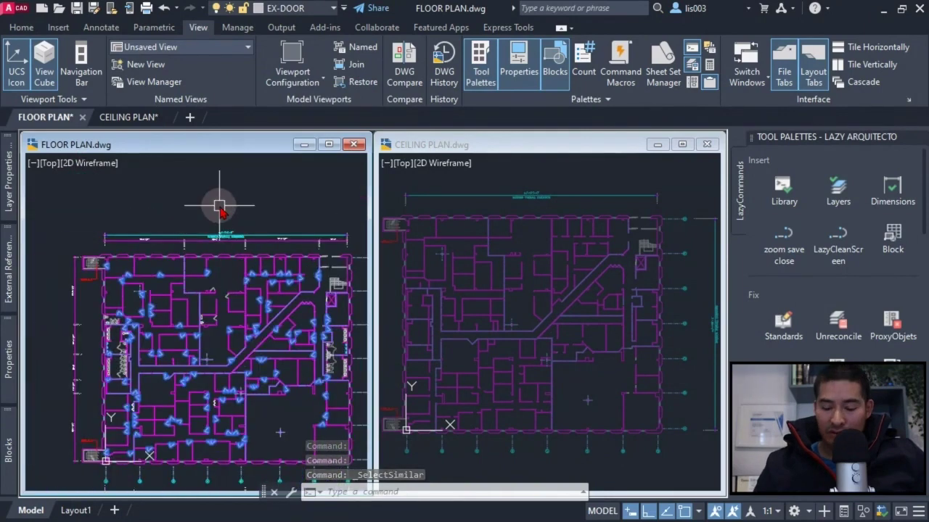
pyautogui.hotkey('ctrl', 'shift', 'c')
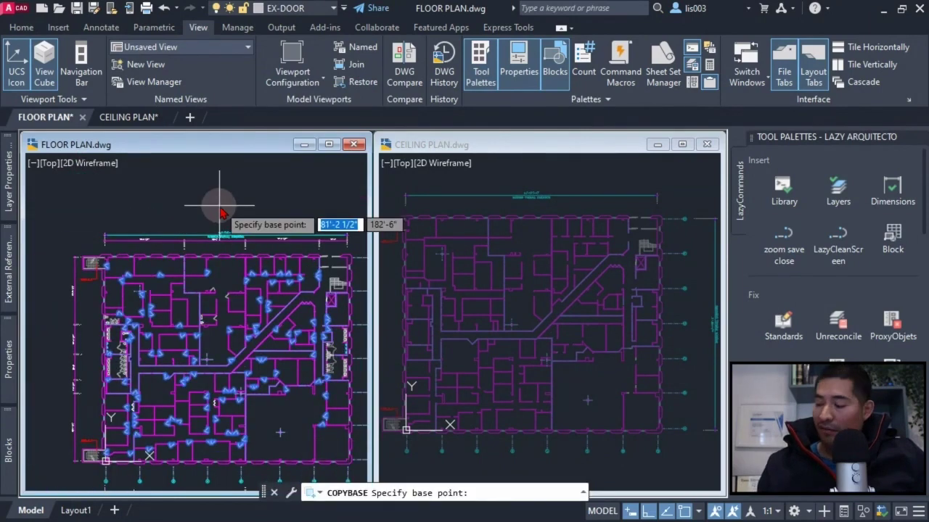
pyautogui.write('0,')
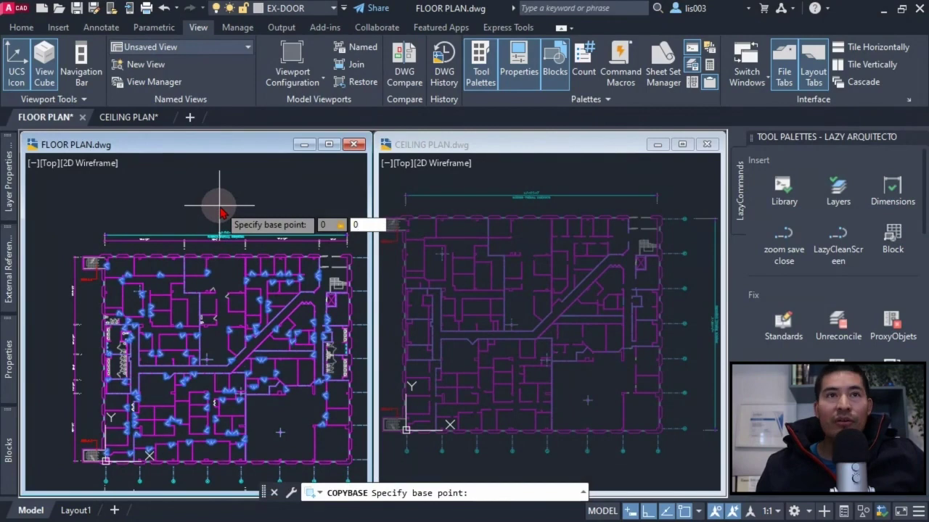
pyautogui.press('Return')
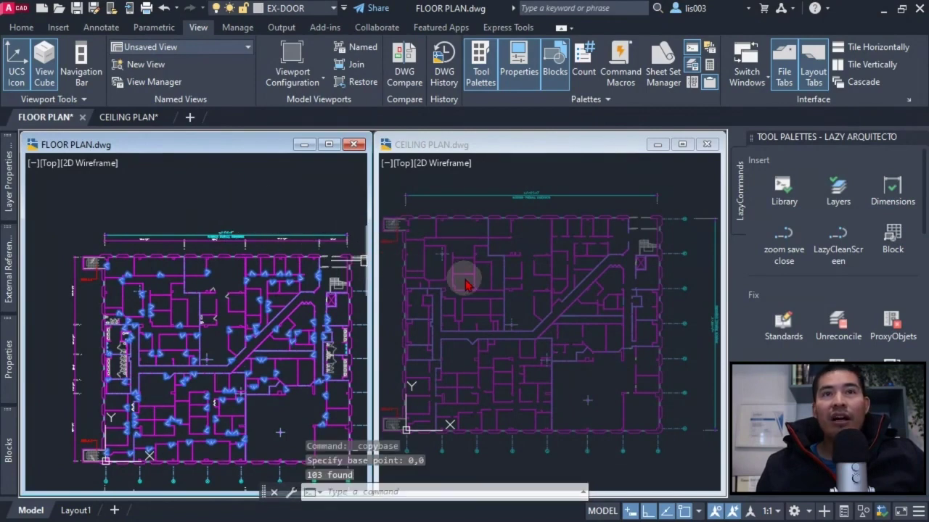
# Step: Paste the copied doors into CEILING PLAN.dwg at insertion point 0,0
pyautogui.click(467, 285)
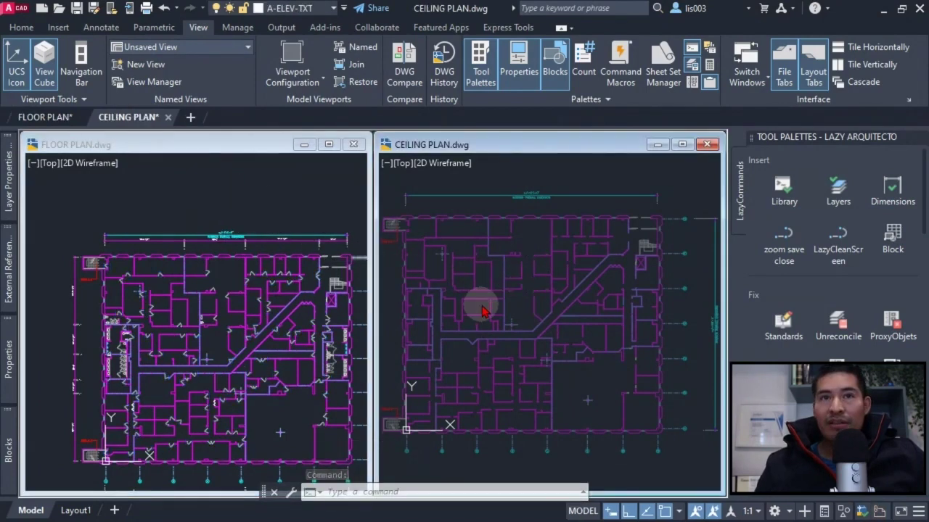
pyautogui.hotkey('ctrl', 'v')
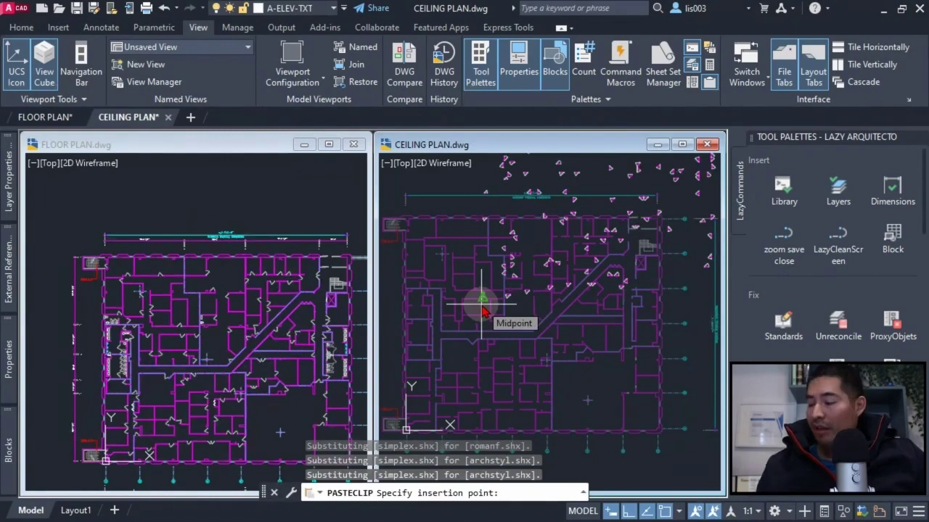
pyautogui.write('0,')
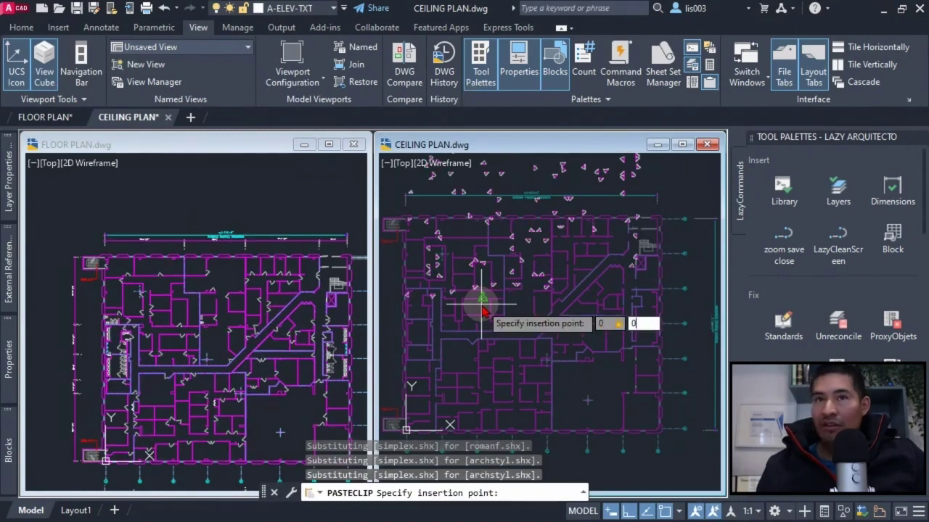
pyautogui.write('0')
pyautogui.press('Return')
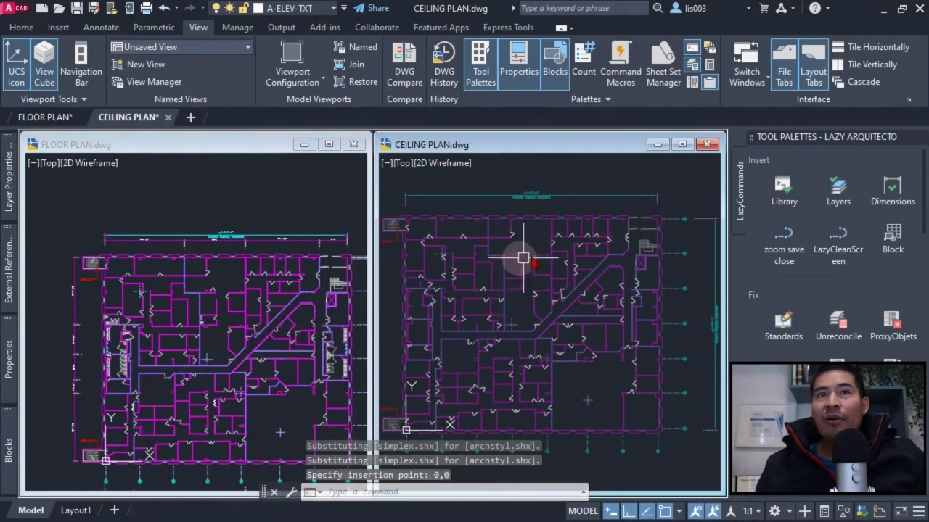
pyautogui.scroll(4, 599, 243)
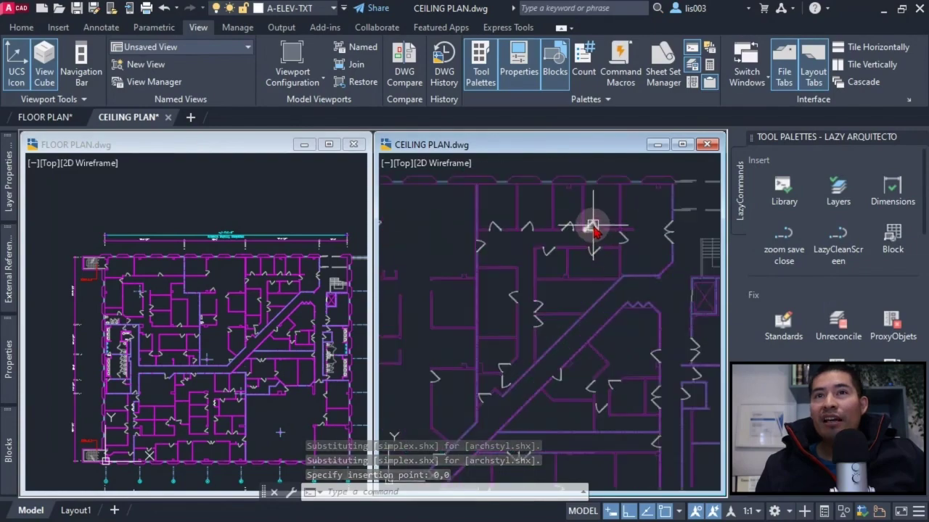
# Step: Select all 103 pasted doors and open their Visibility1 state list in Properties
pyautogui.rightClick(599, 204)
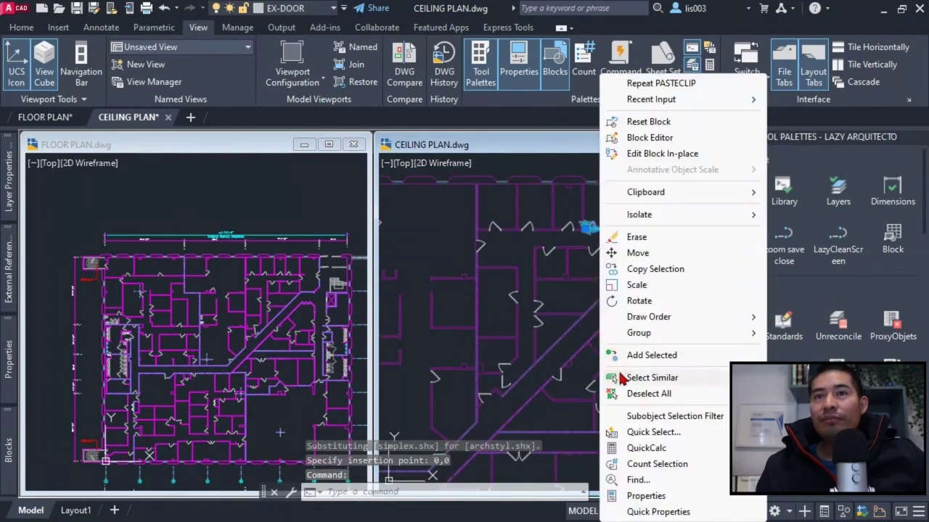
pyautogui.click(622, 377)
pyautogui.scroll(-4, 599, 319)
pyautogui.moveTo(525, 316); pyautogui.dragTo(537, 283, button='middle')
pyautogui.moveTo(9, 359)
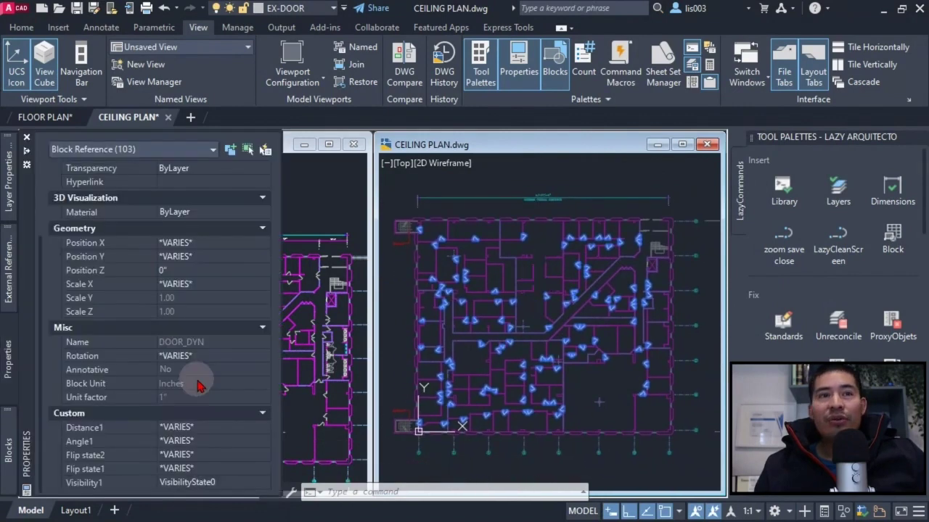
pyautogui.click(227, 483)
pyautogui.click(231, 484)
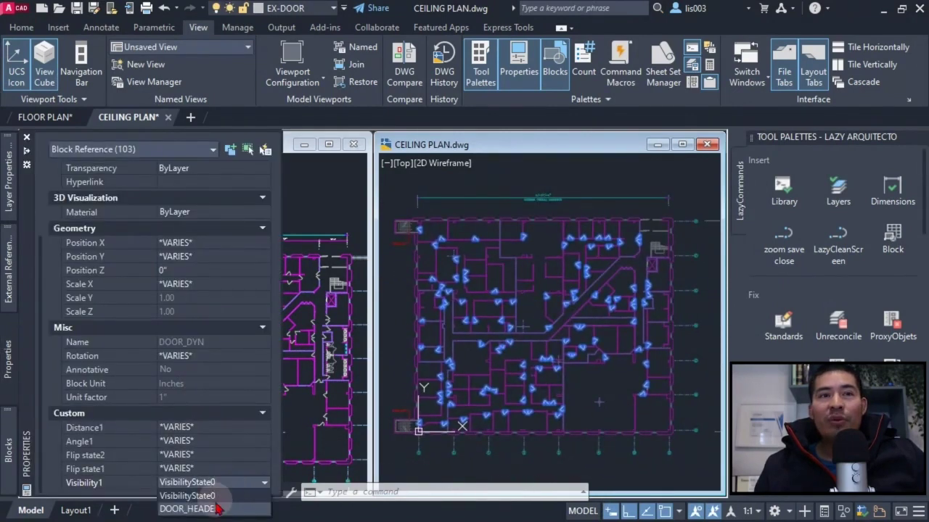